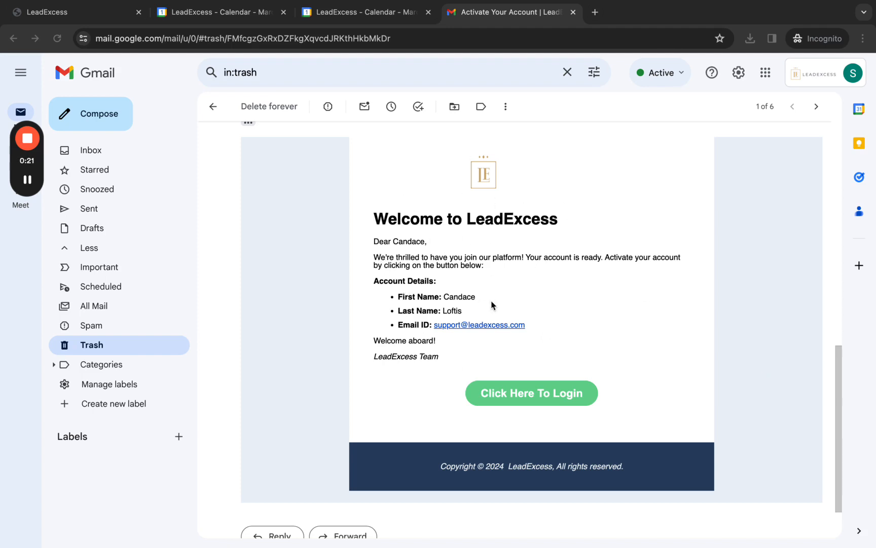
- Activate the account from the LeadExcess welcome email, enter and confirm a new account password, and continue to the dashboard
left_click(516, 392)
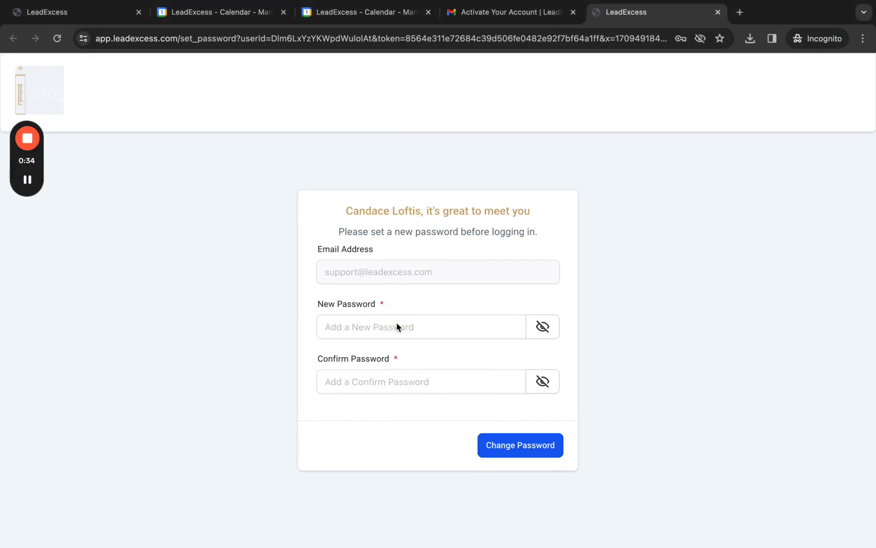
left_click(373, 325)
type("•••••")
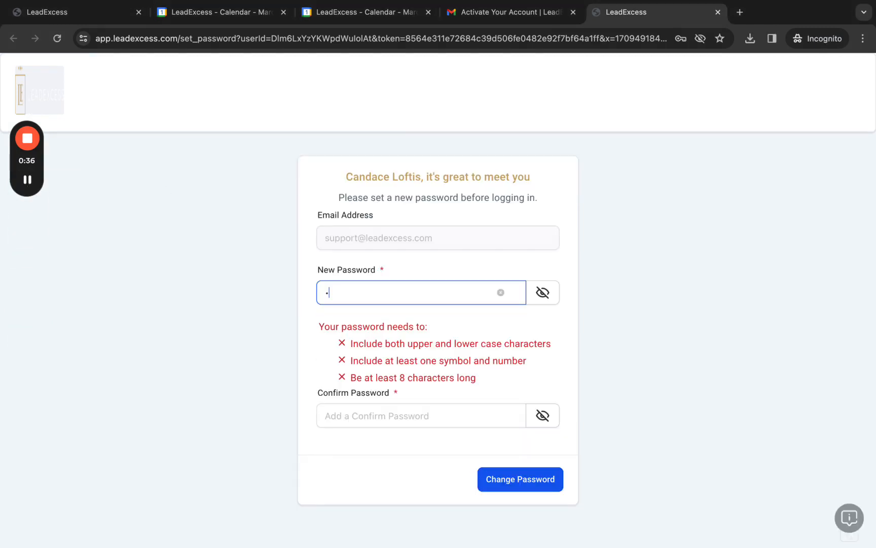
type("••••")
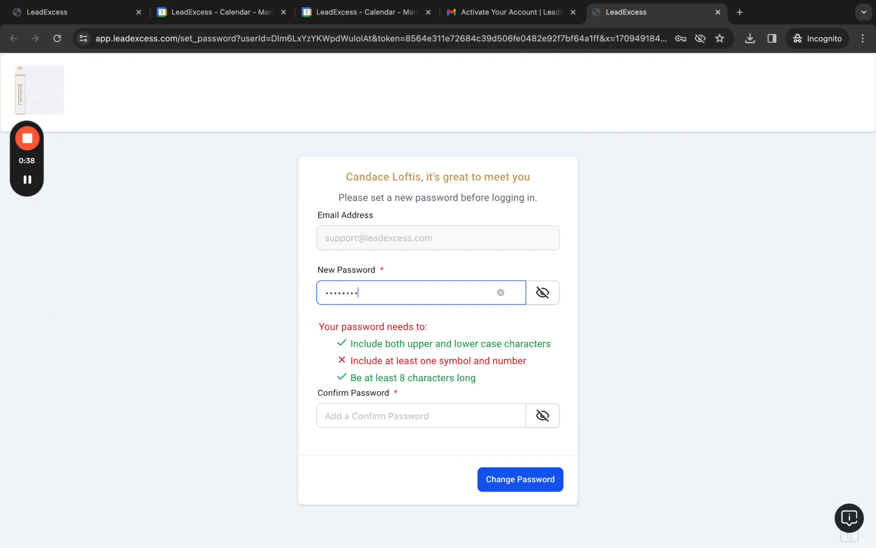
left_click(334, 374)
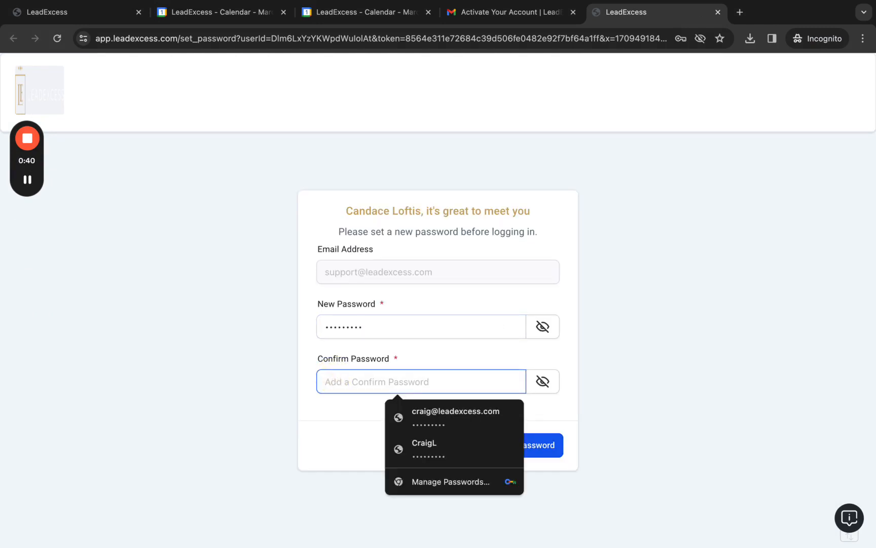
type("•••••••••")
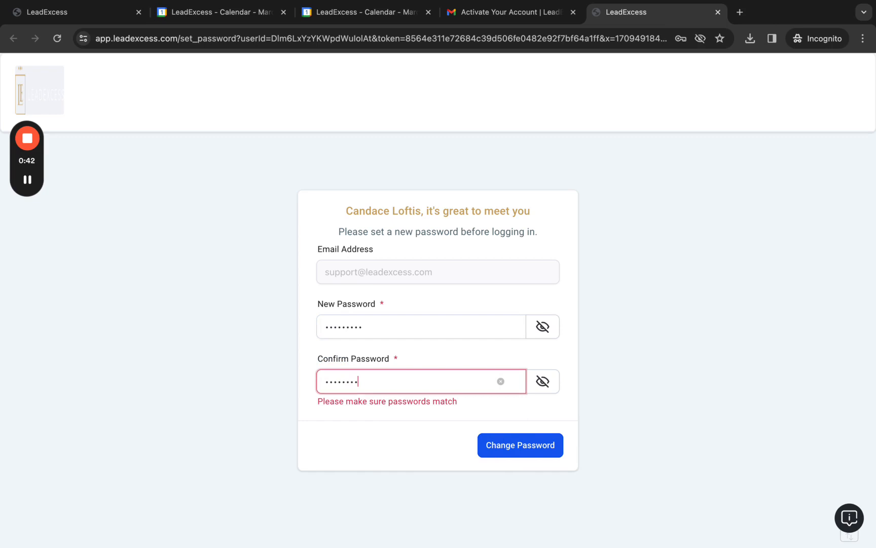
left_click(514, 456)
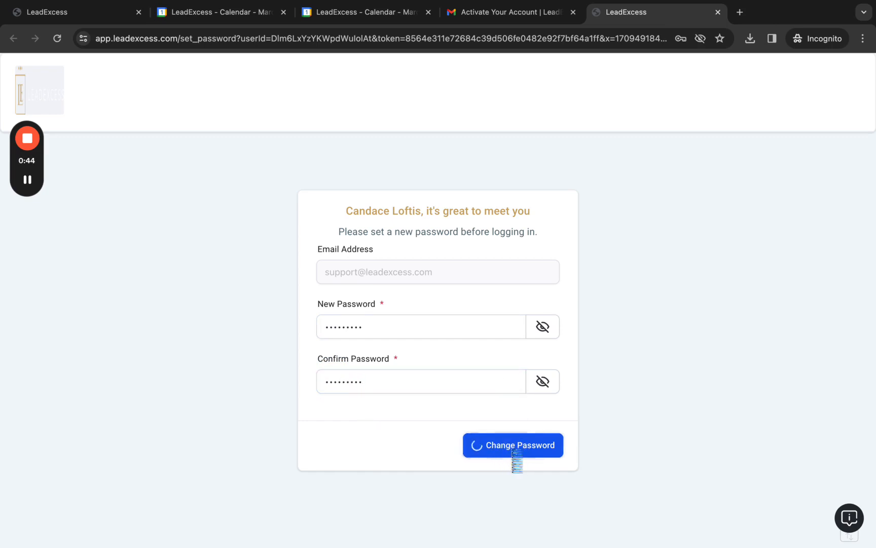
left_click(510, 365)
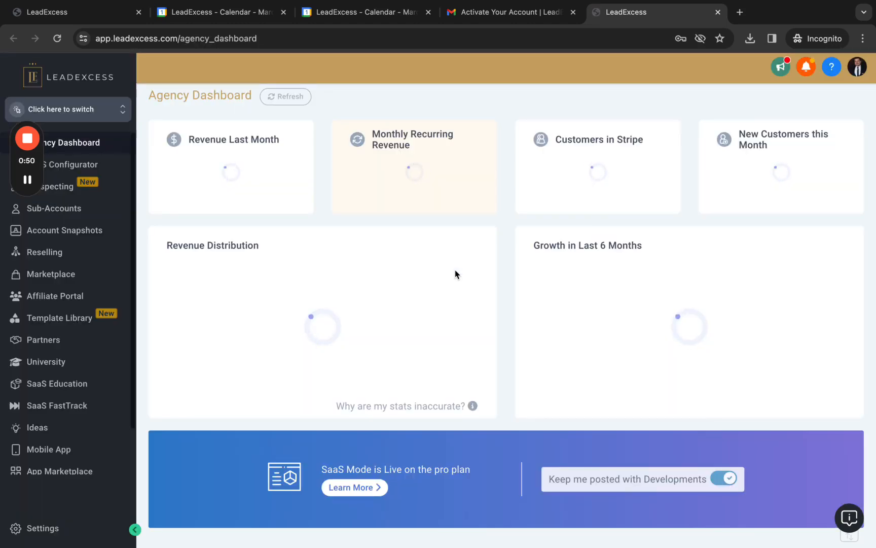
left_click(27, 180)
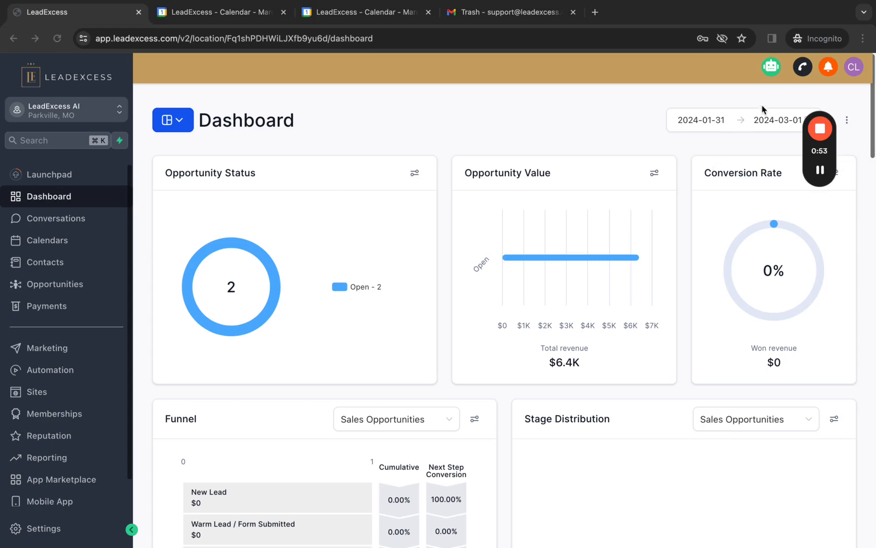
- Display the signed-in user's account details on the sub-account dashboard and look over the available sections
left_click(854, 71)
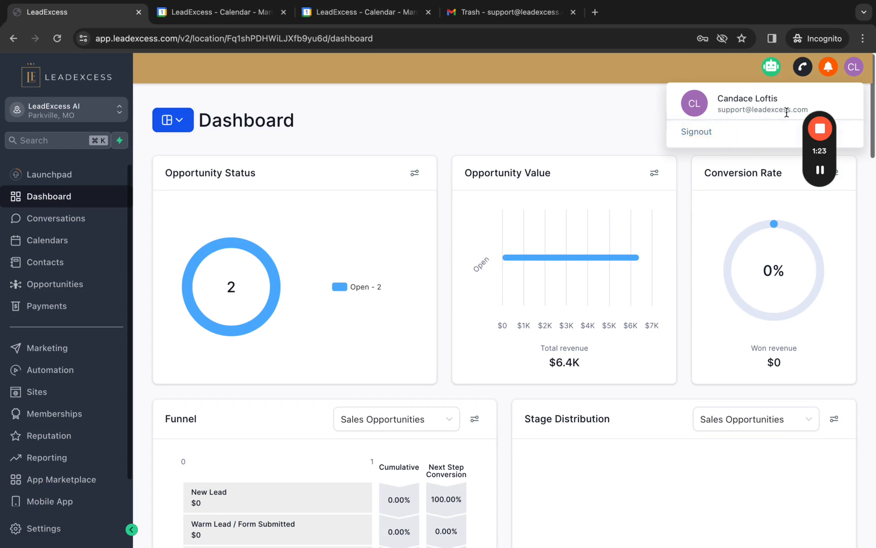
scroll(53, 369, "down", 1)
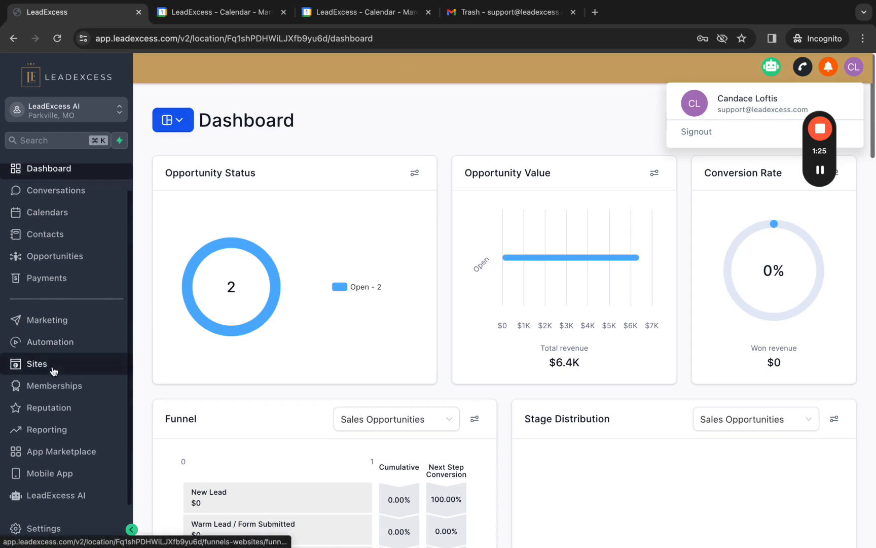
scroll(56, 369, "up", 1)
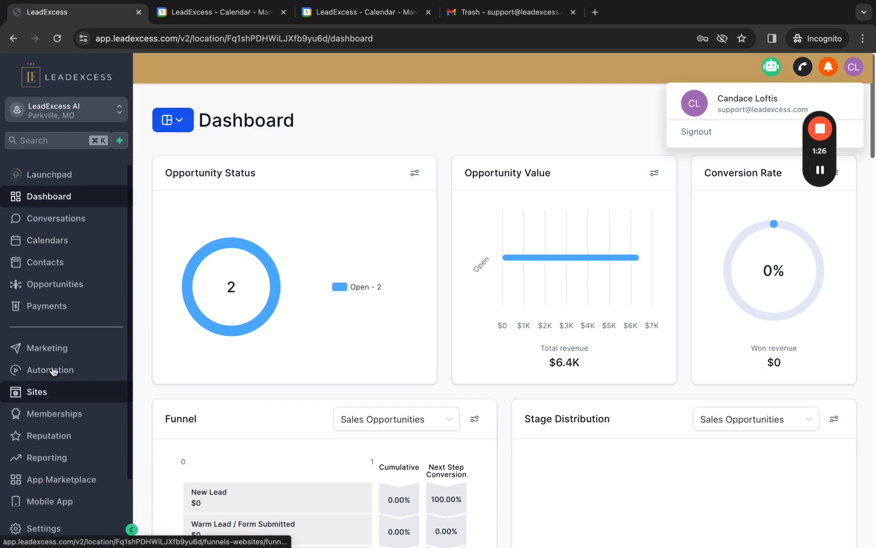
- Open the Integrations page in the LeadExcess AI sub-account settings
left_click(41, 527)
scroll(45, 395, "down", 4)
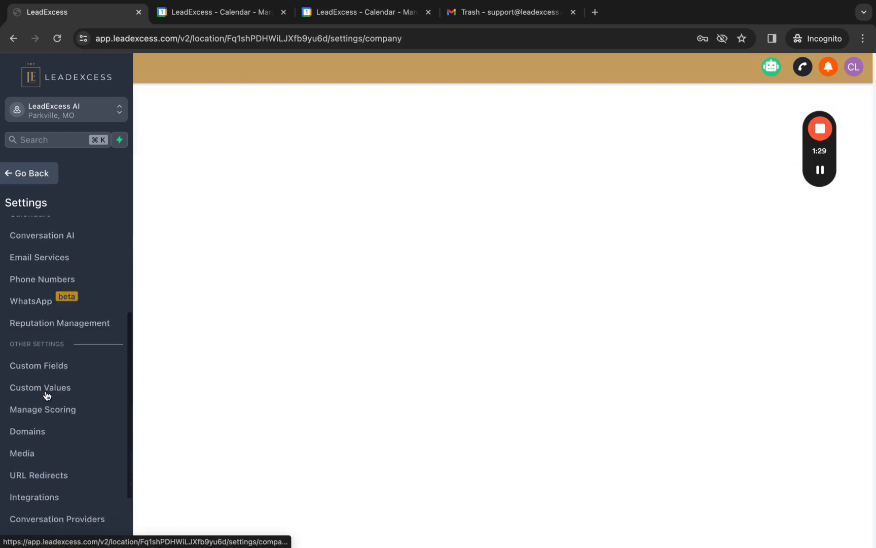
scroll(47, 395, "down", 3)
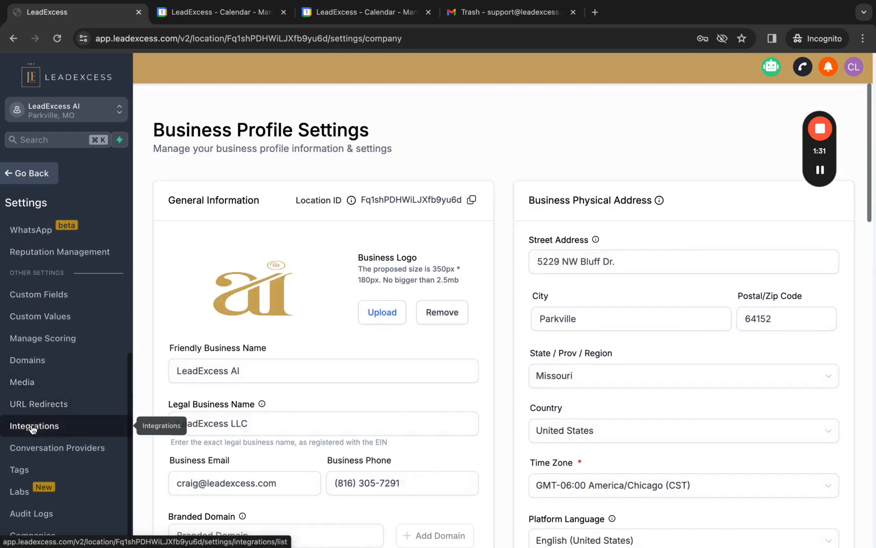
left_click(32, 428)
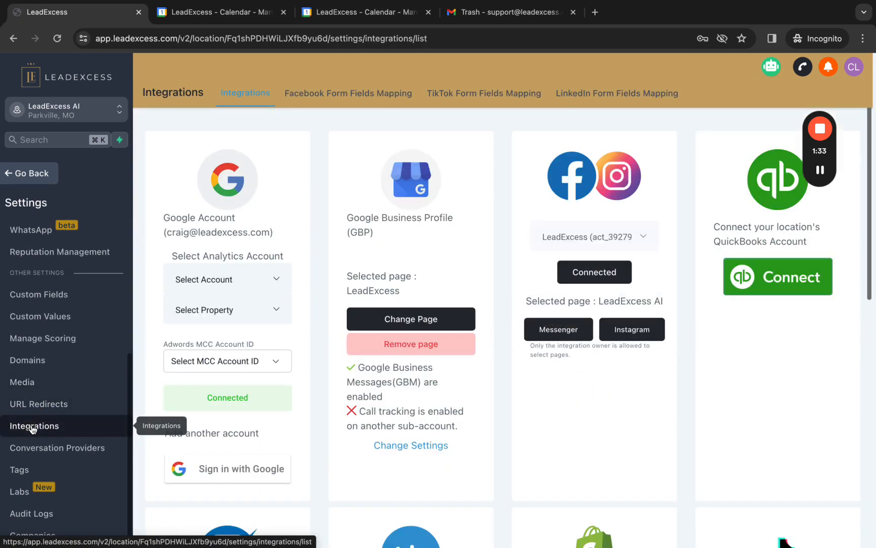
- Connect another Google account by signing in to Lead Connector with the Support Team account and granting the requested access
scroll(284, 375, "down", 1)
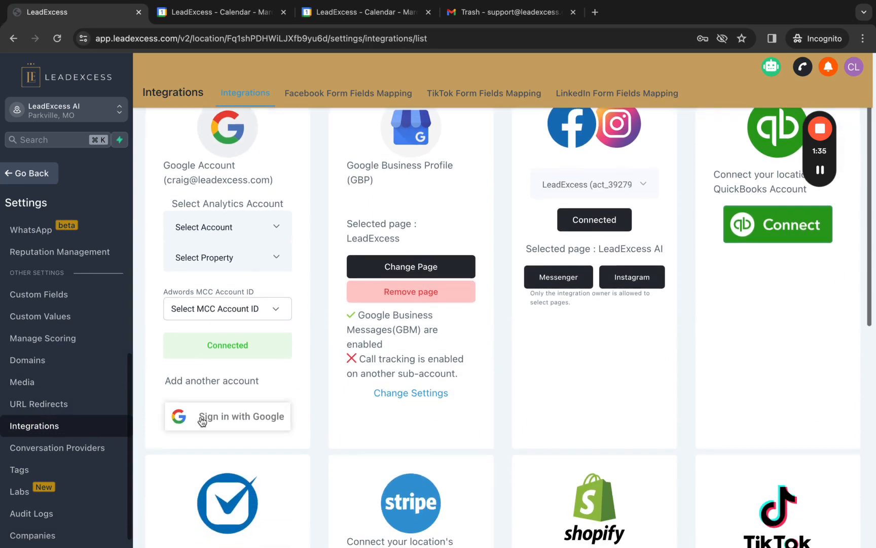
left_click(250, 420)
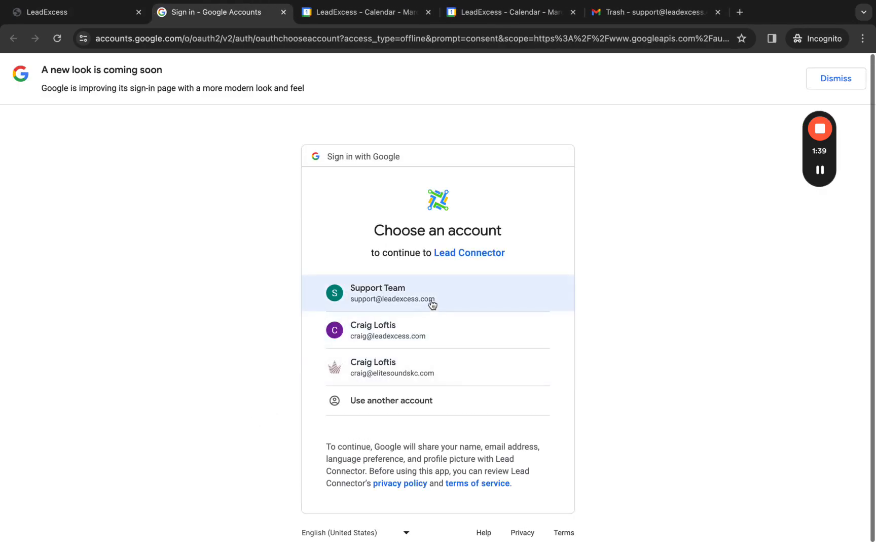
left_click(432, 303)
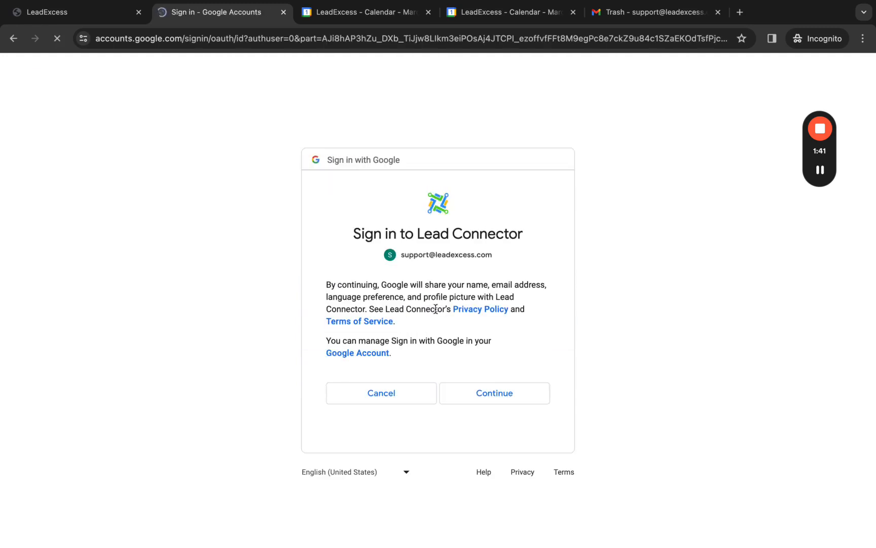
left_click(514, 395)
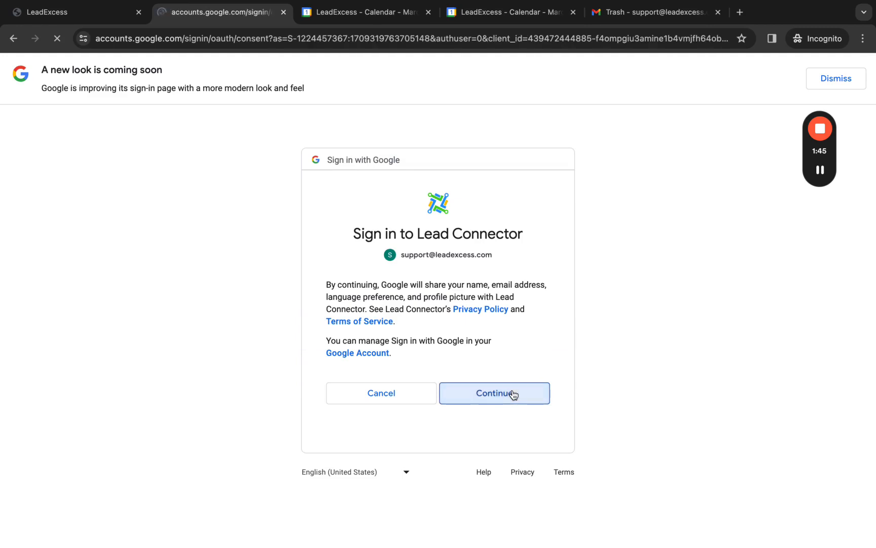
scroll(554, 324, "down", 8)
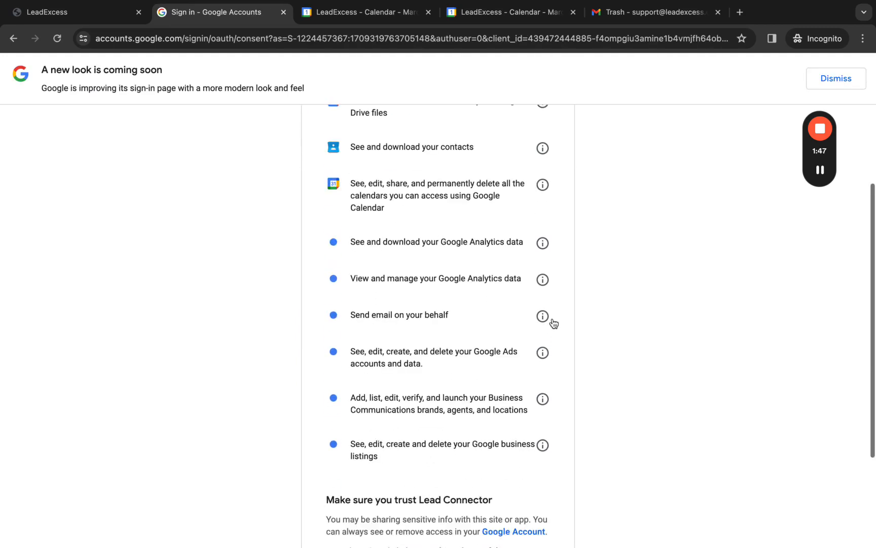
left_click(515, 465)
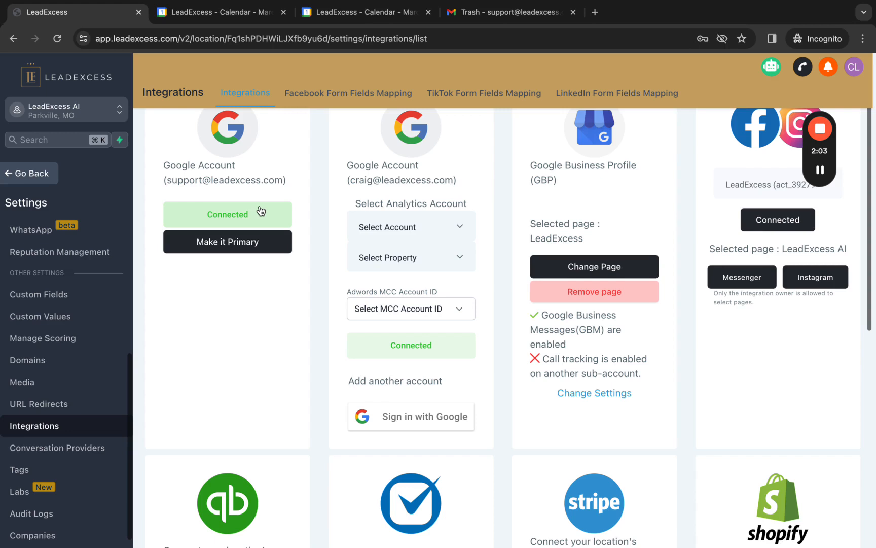
- Leave the integrations and open the My Profile page in the sub-account settings
left_click(35, 173)
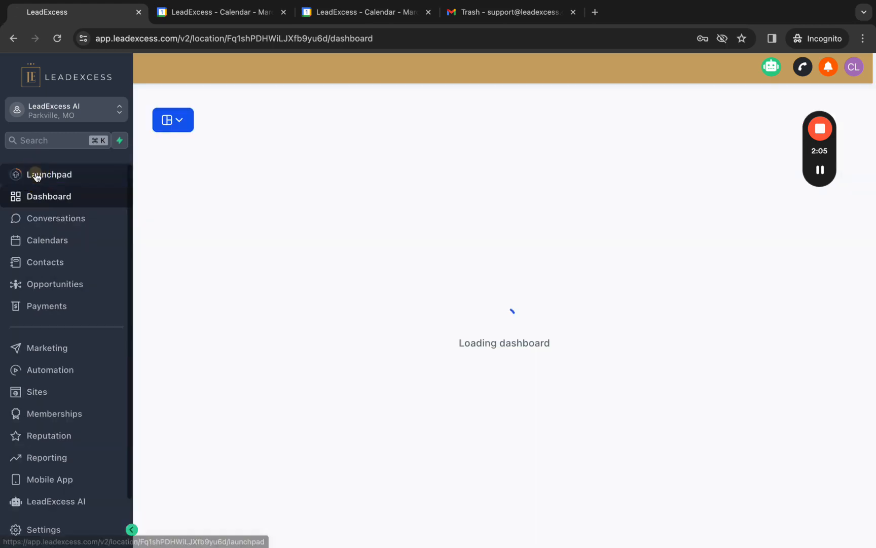
scroll(55, 326, "down", 1)
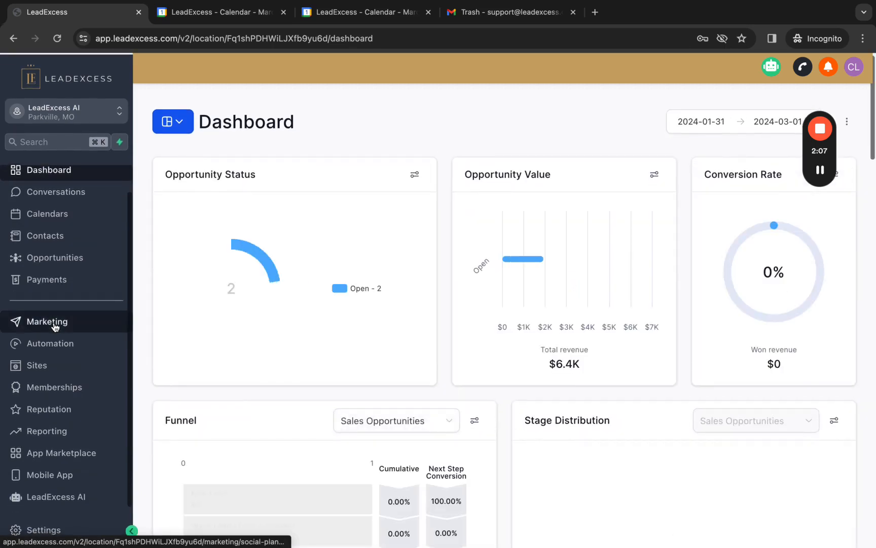
left_click(49, 522)
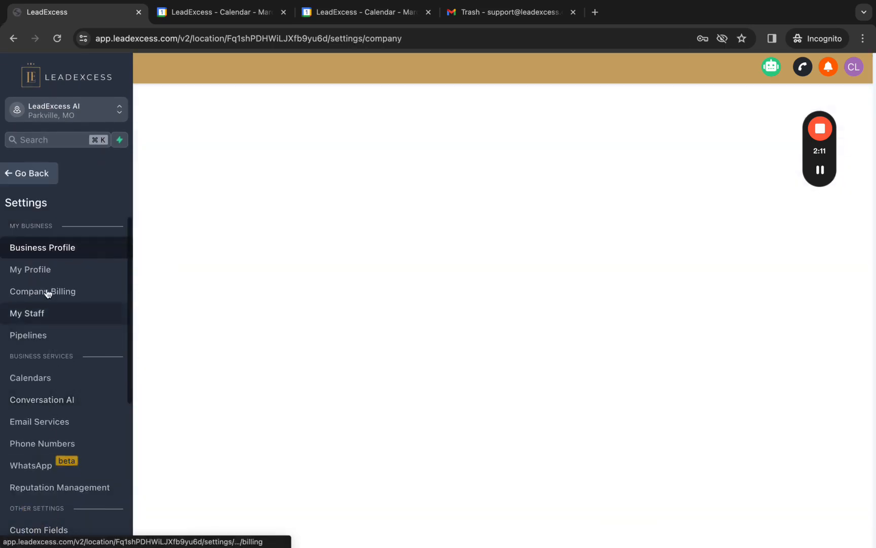
left_click(46, 272)
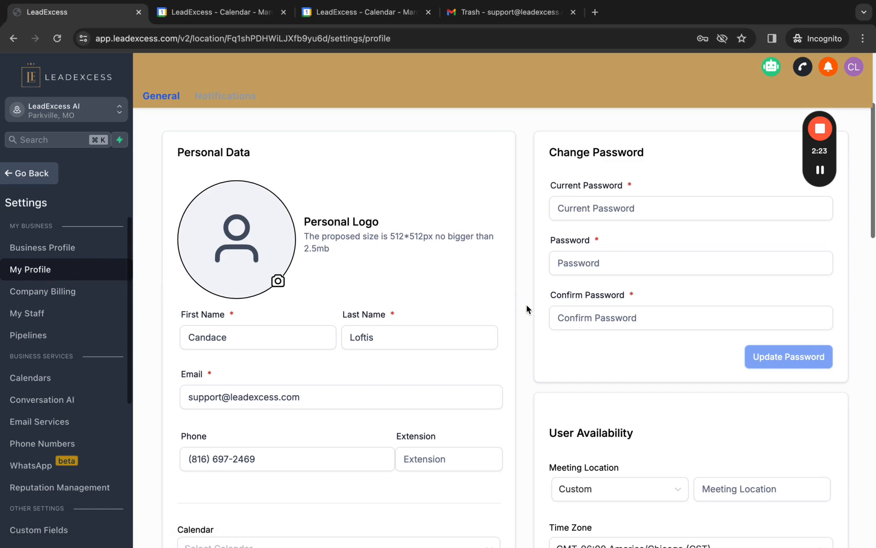
- Enter zoom.link/099887777 as the custom meeting location under User Availability and check the other location types offered
scroll(526, 308, "down", 5)
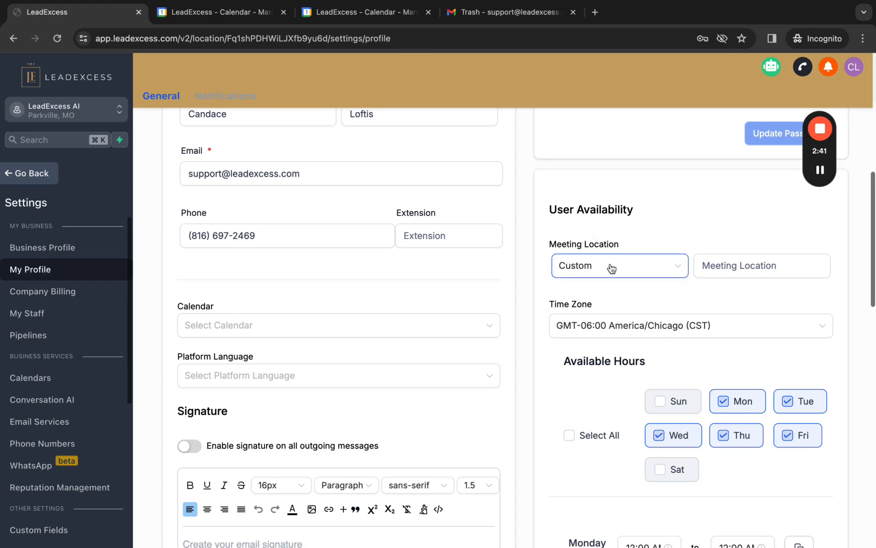
left_click(703, 267)
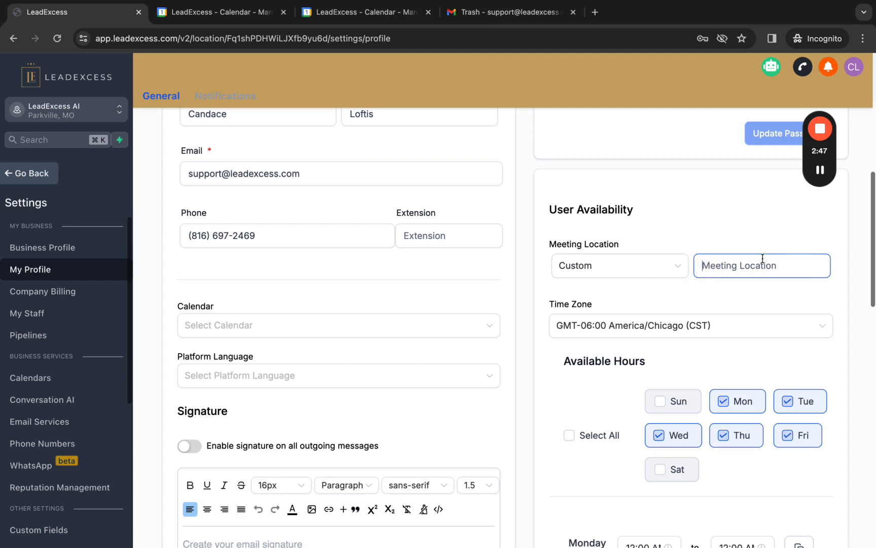
type("zoom.link/099887777")
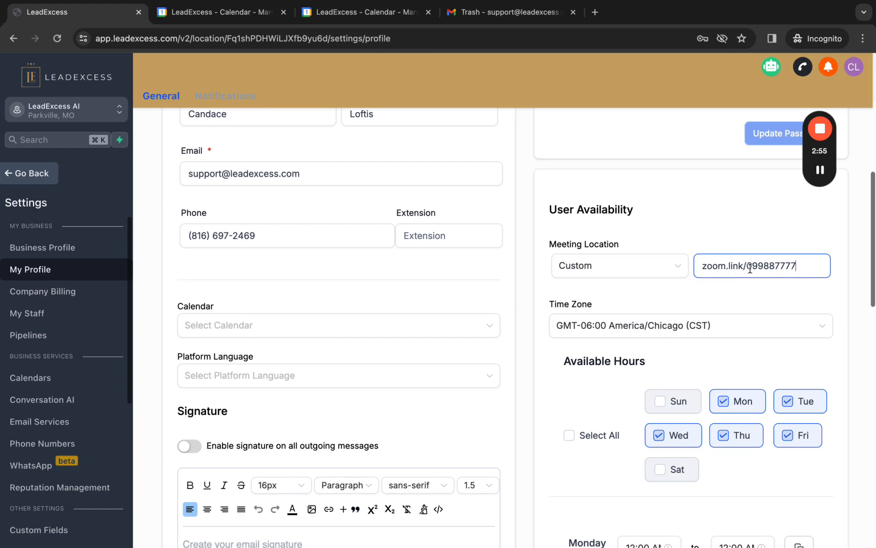
scroll(669, 219, "down", 1)
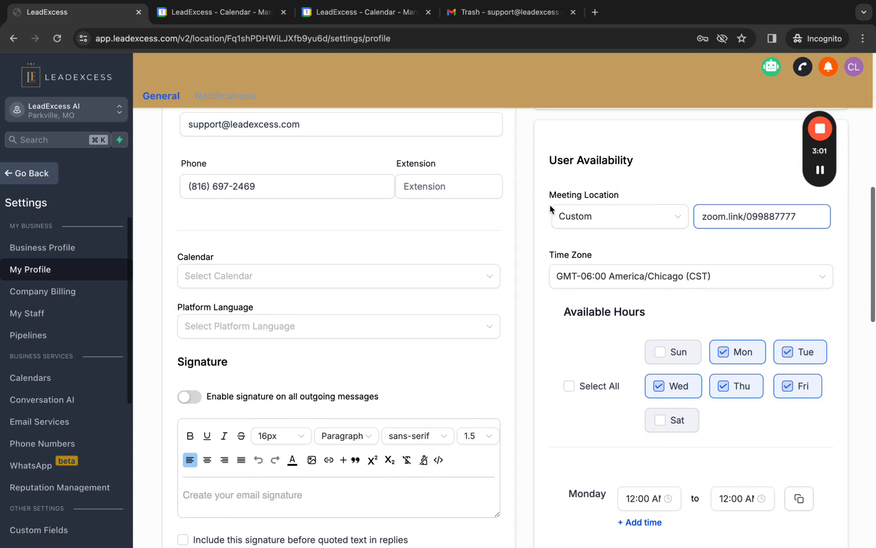
left_click(664, 221)
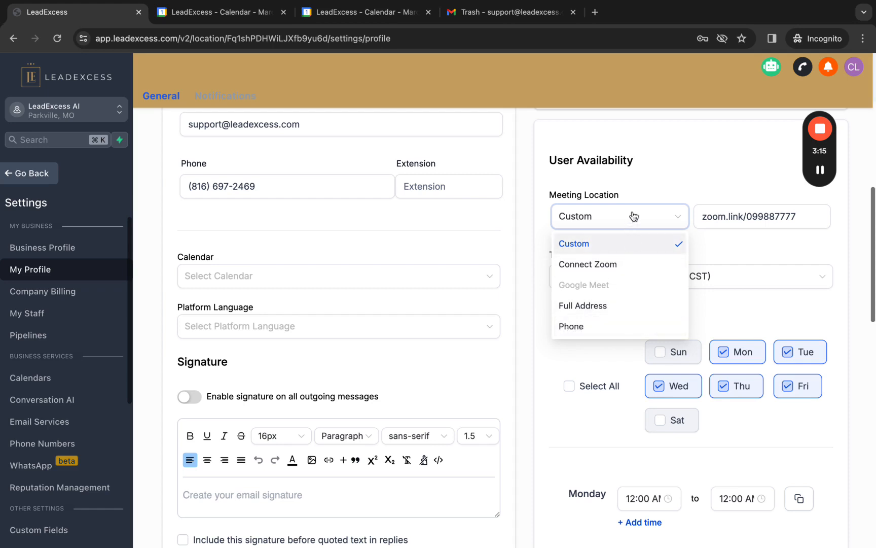
left_click(758, 240)
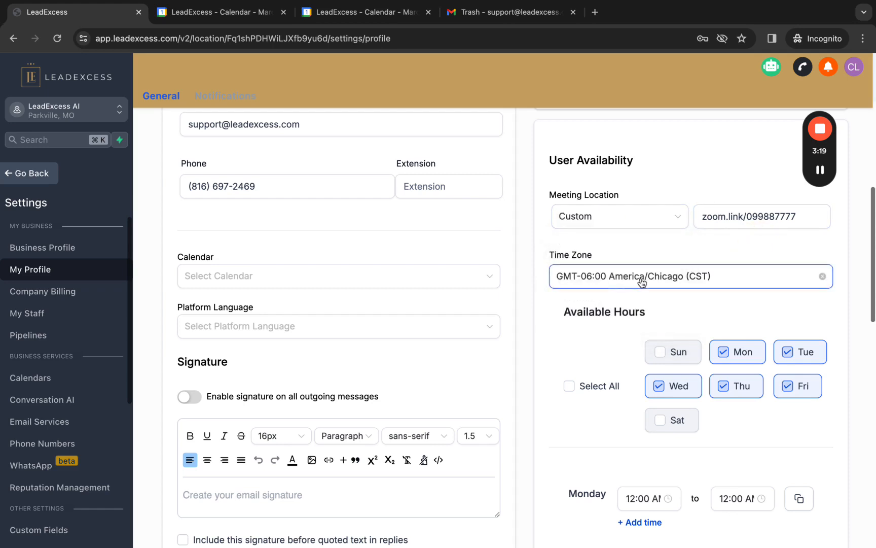
- Set Monday's available hours to 01:00 PM–05:00 PM and copy them to the other selected weekdays
scroll(628, 296, "down", 1)
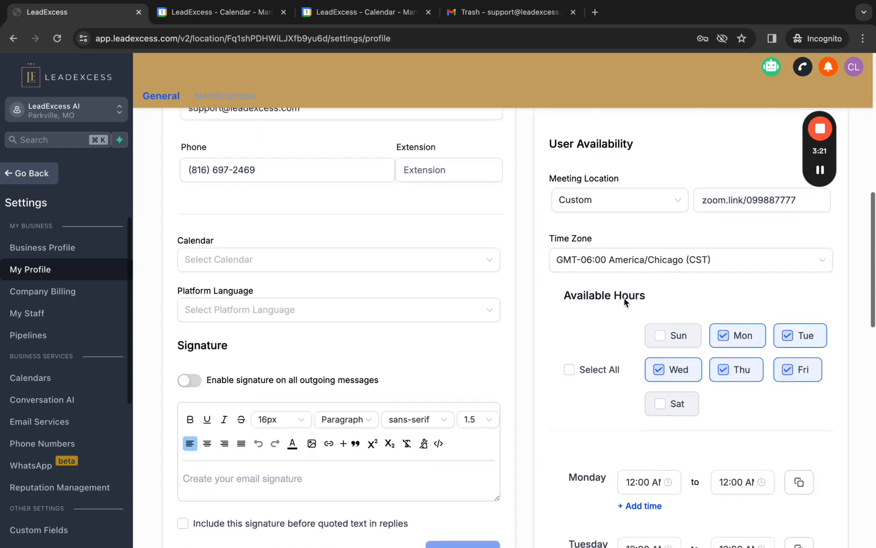
scroll(625, 302, "down", 2)
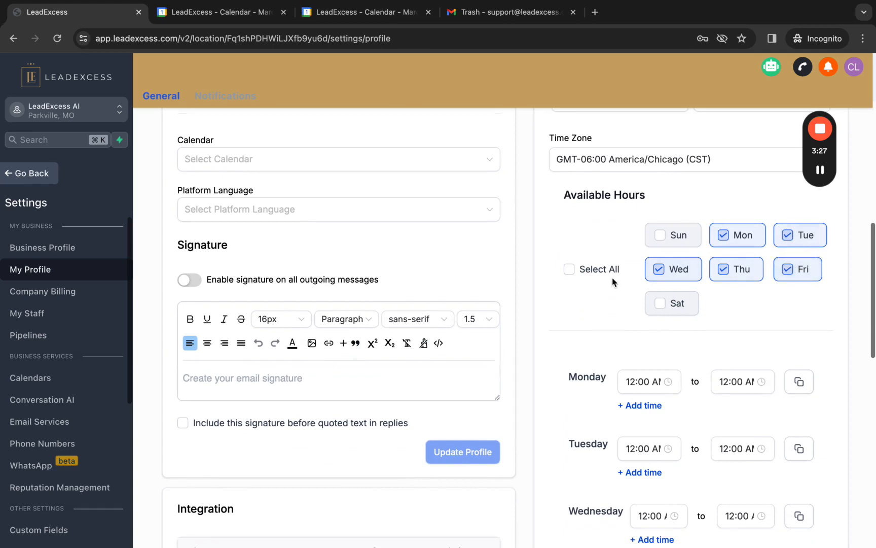
scroll(612, 282, "down", 3)
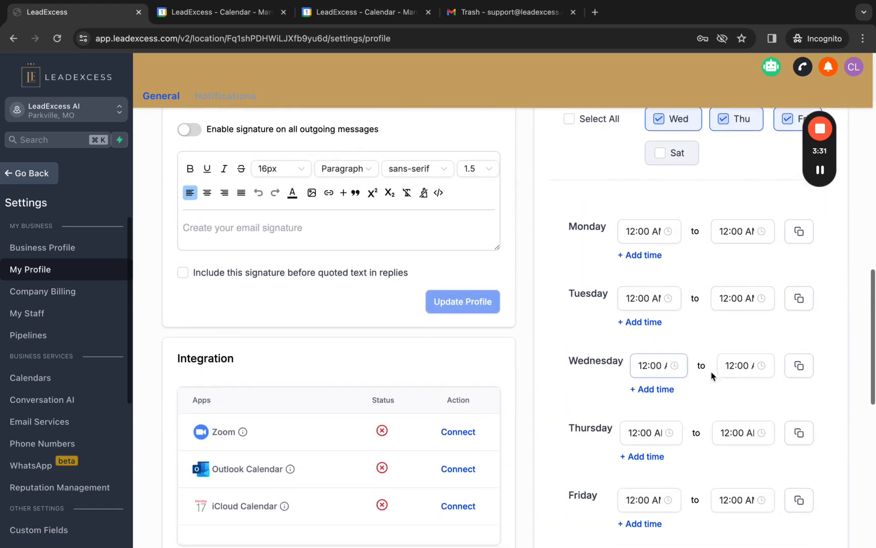
left_click(655, 230)
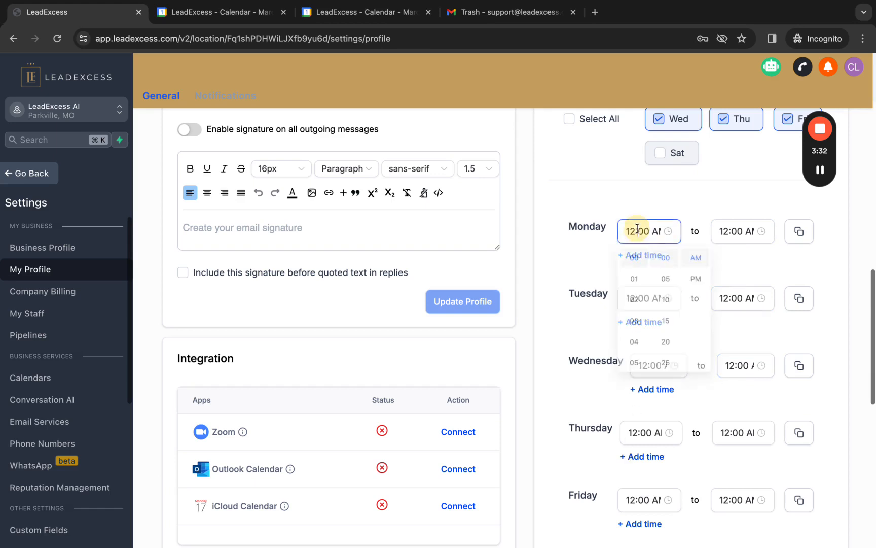
left_click(635, 280)
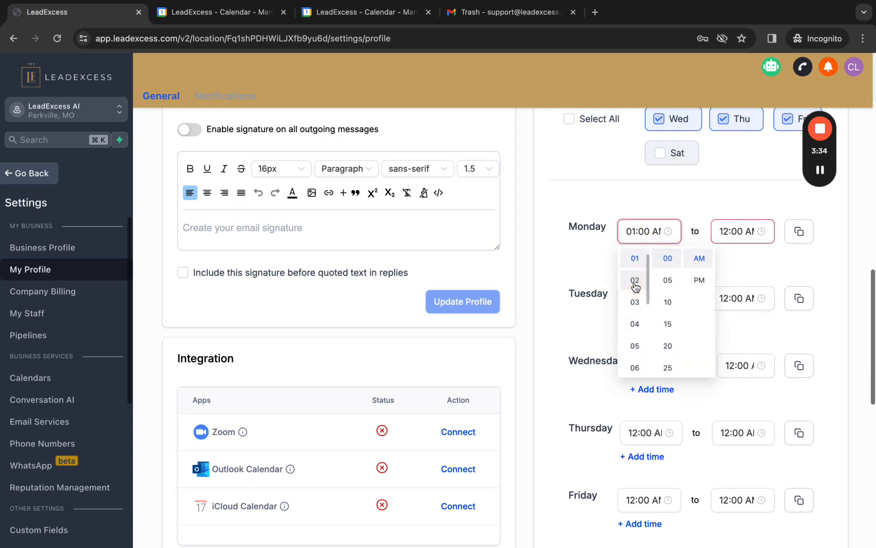
left_click(698, 280)
left_click(730, 231)
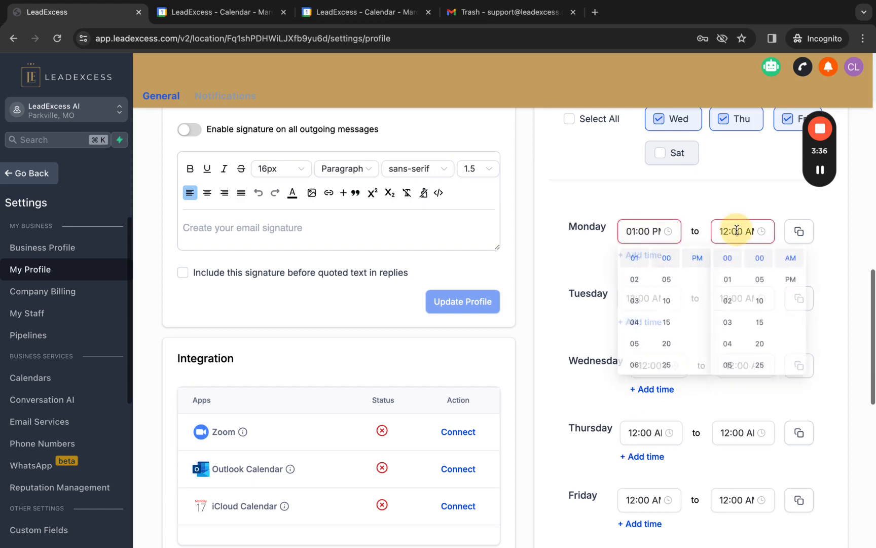
left_click(728, 366)
left_click(790, 281)
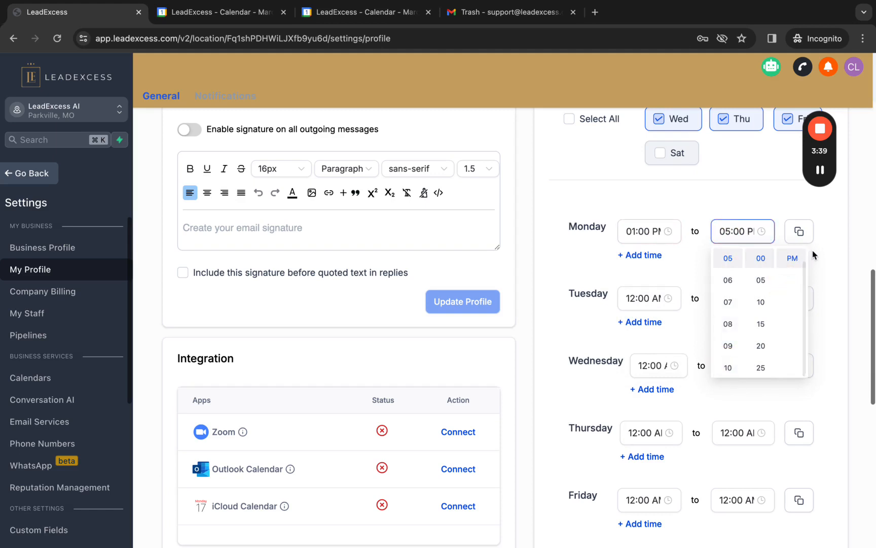
left_click(815, 251)
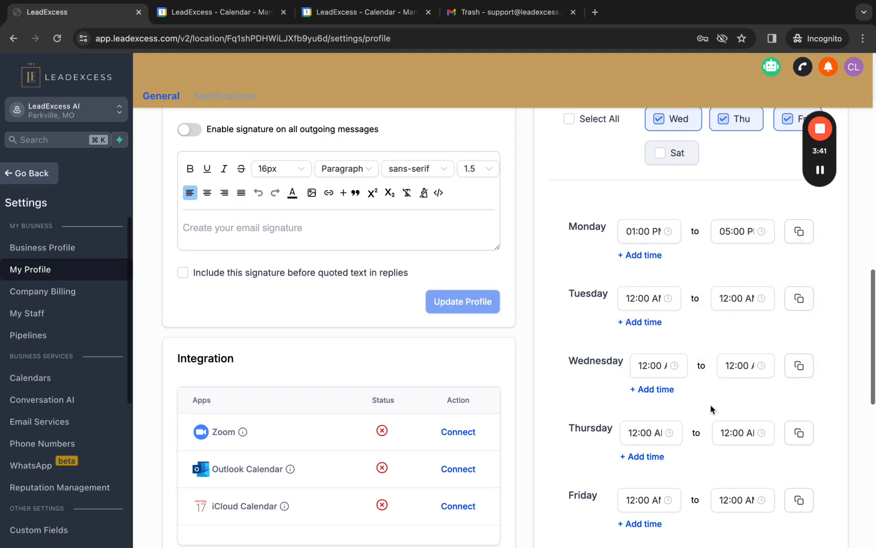
left_click(800, 234)
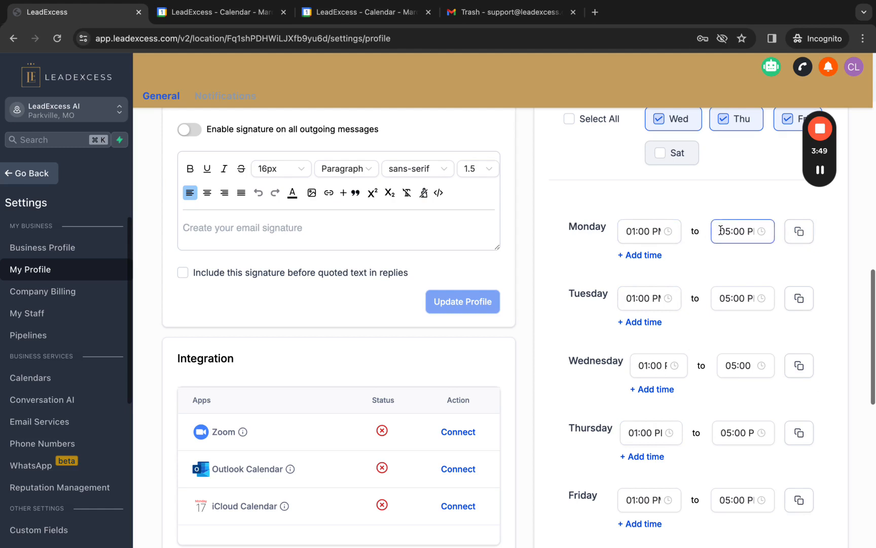
- Add a second Monday availability slot from 08:00 AM to 11:00 AM
left_click(657, 255)
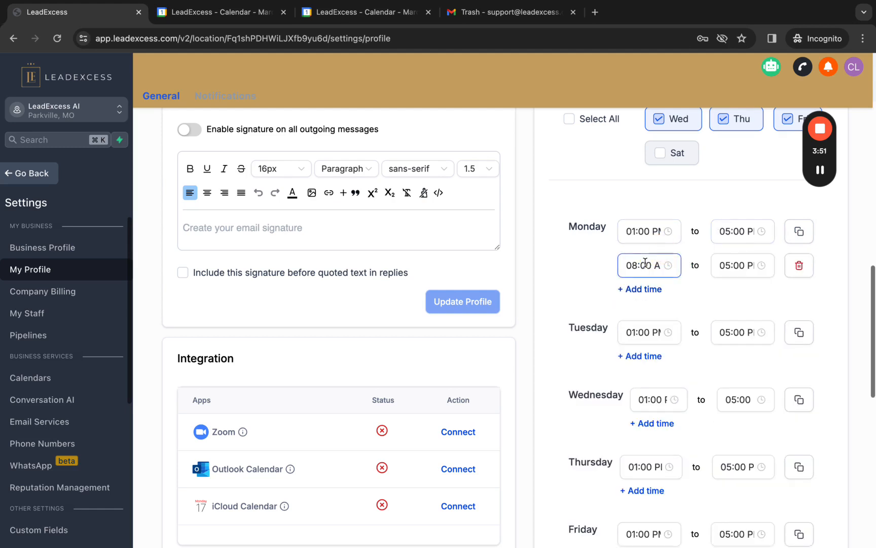
left_click(722, 265)
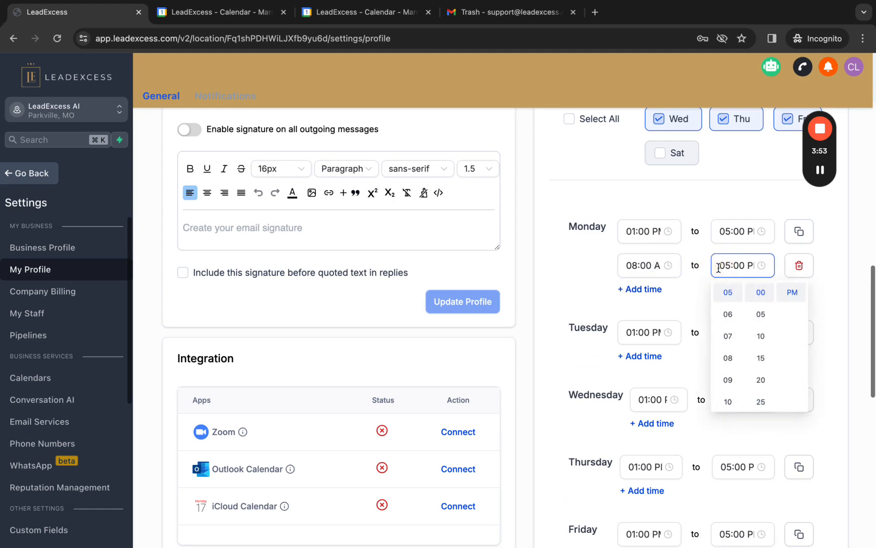
scroll(730, 372, "down", 1)
left_click(728, 386)
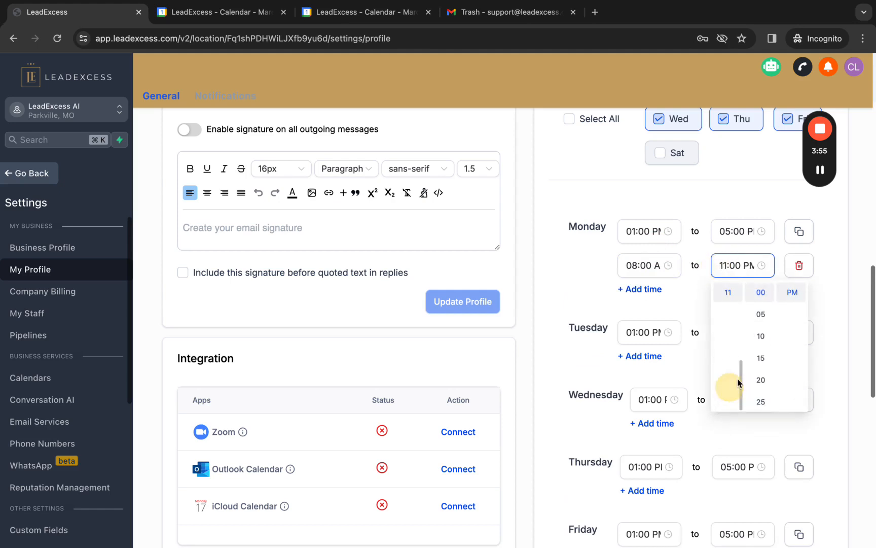
scroll(781, 313, "up", 1)
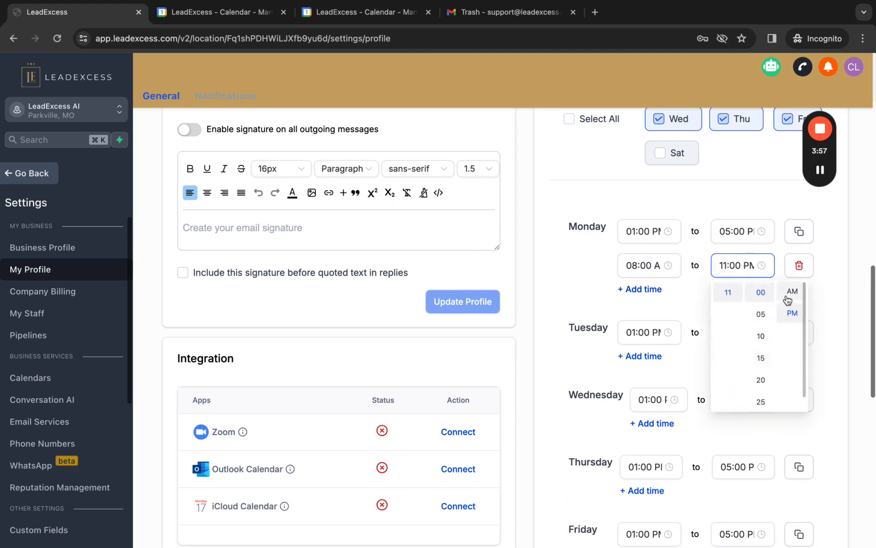
left_click(788, 299)
left_click(816, 298)
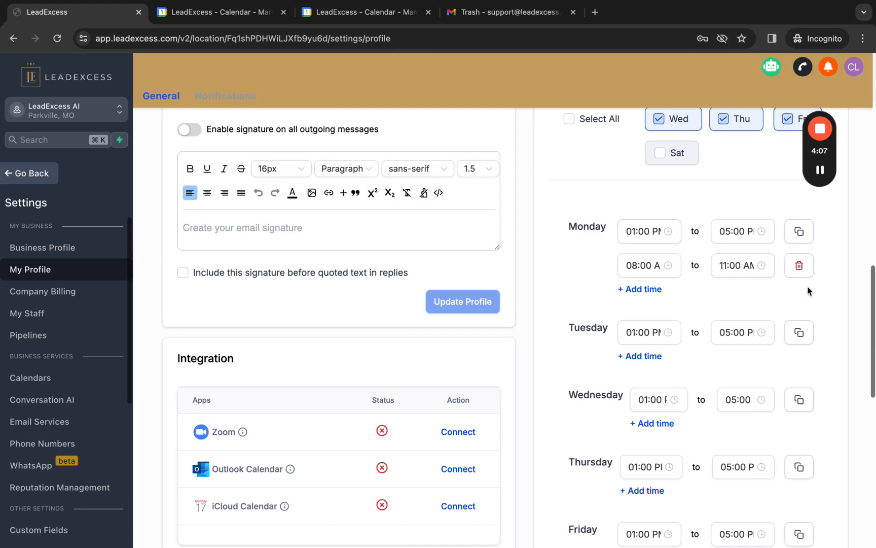
- Copy Monday's two time slots to the other selected weekdays and save the user availability
left_click(802, 232)
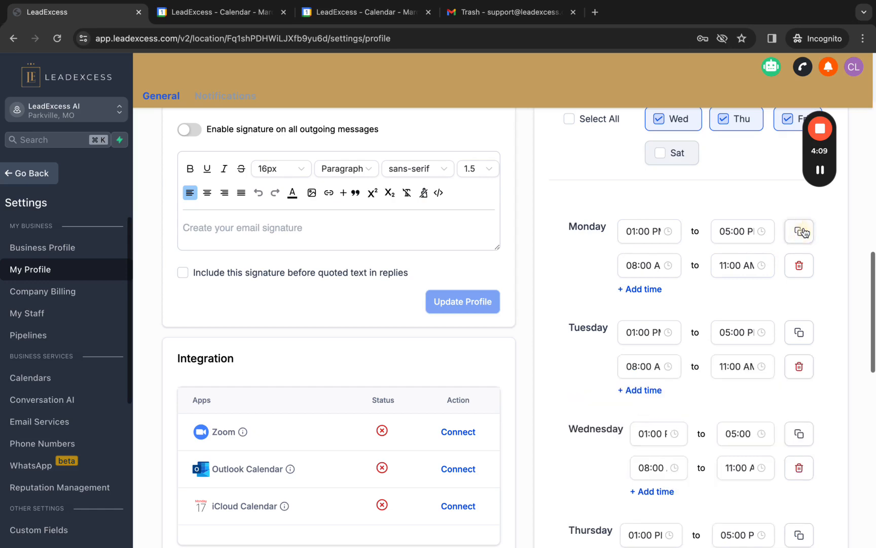
scroll(659, 284, "down", 2)
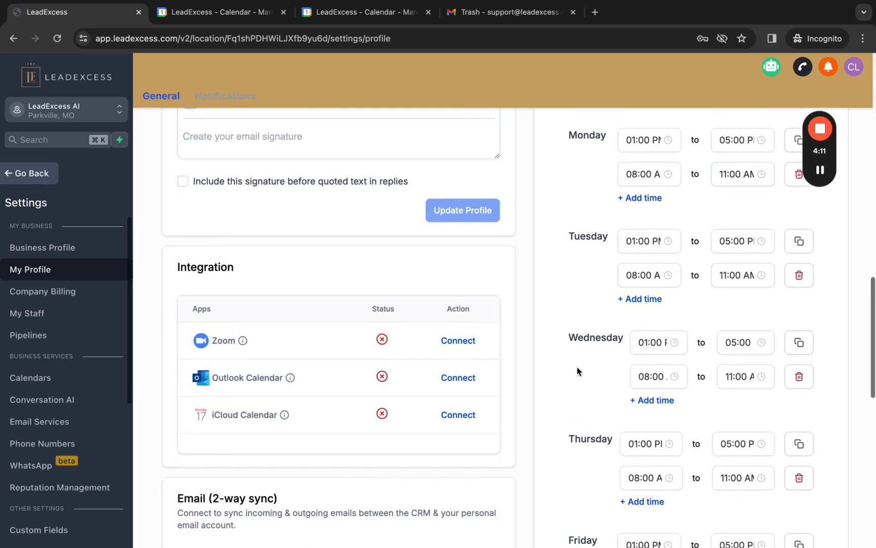
scroll(578, 368, "down", 5)
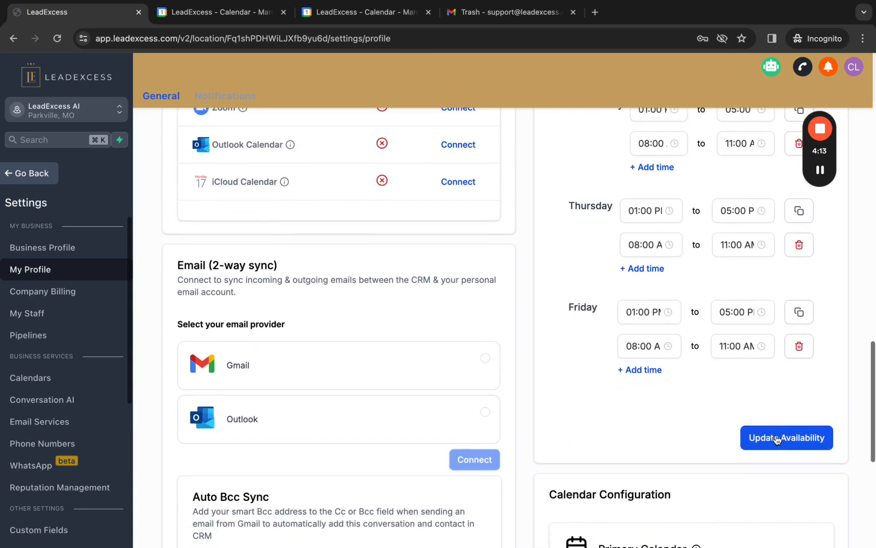
left_click(774, 439)
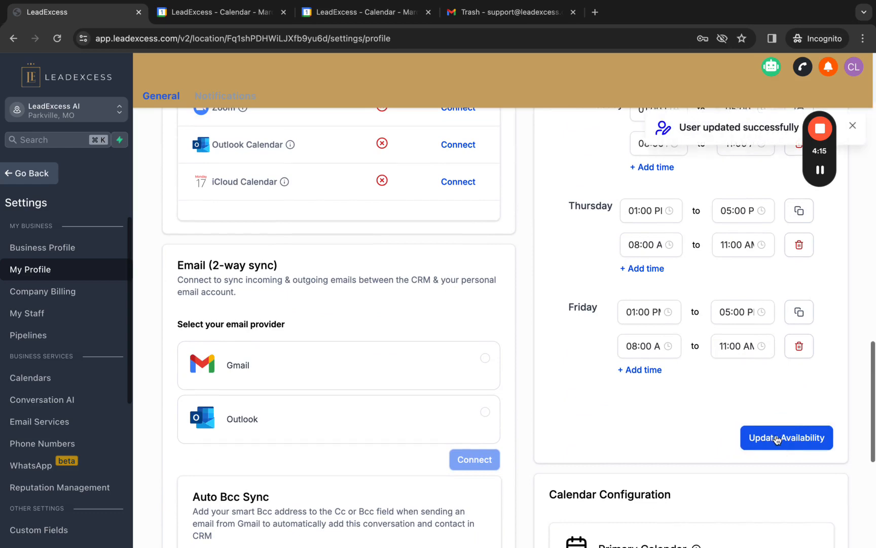
- Set the connected Google support account's calendar as the primary calendar for event sync in Calendar Configuration and save
scroll(557, 377, "down", 5)
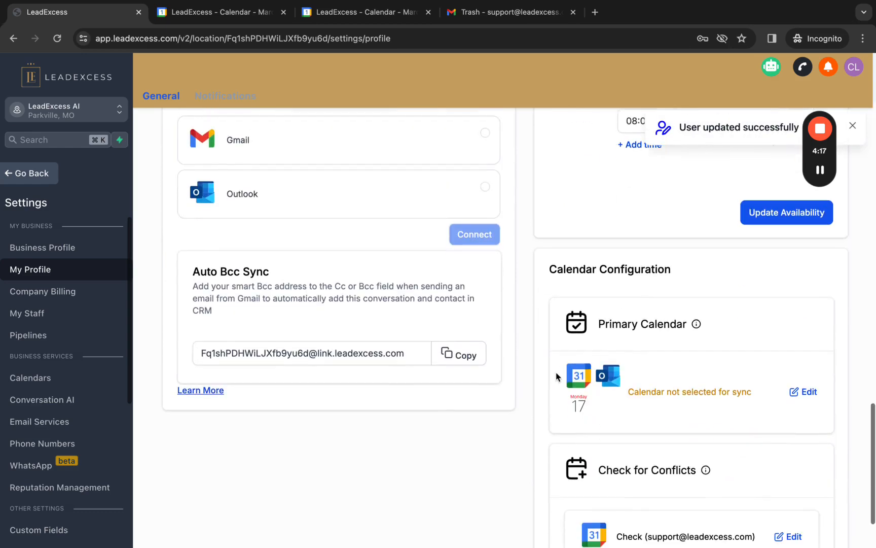
scroll(552, 379, "down", 2)
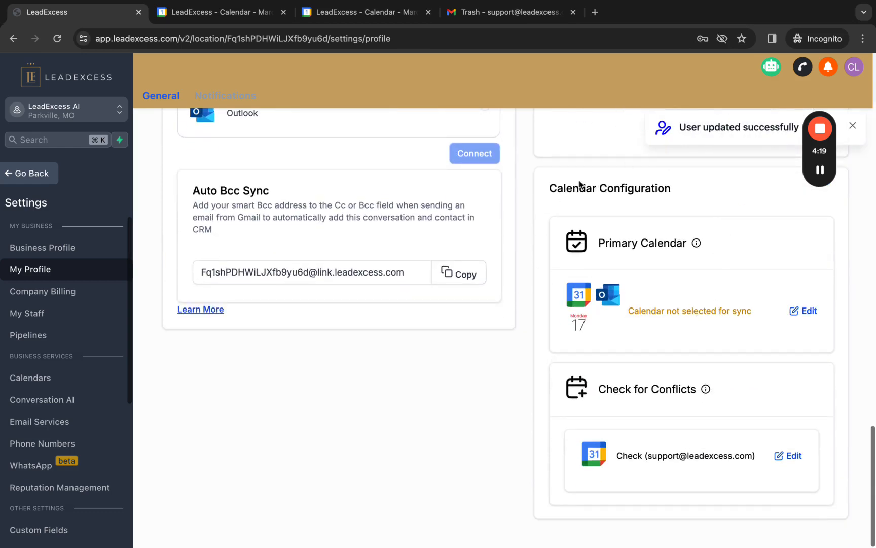
left_click(813, 310)
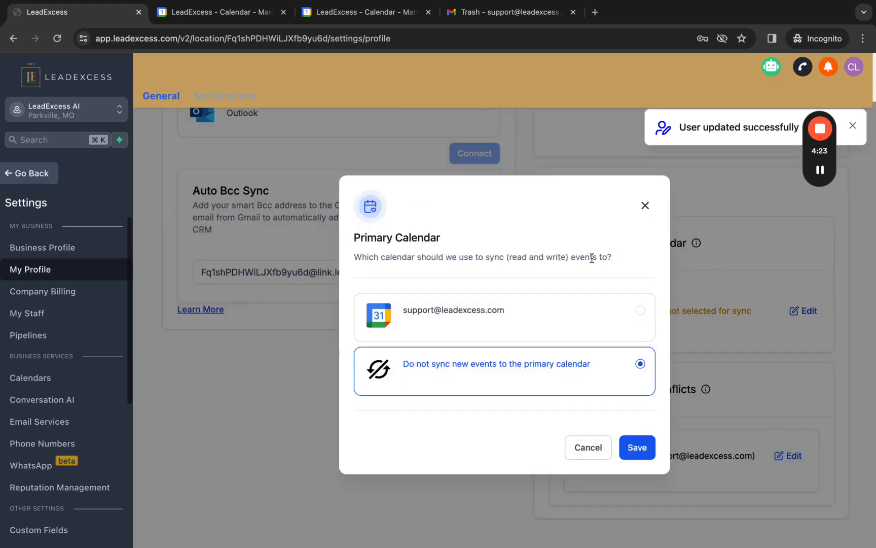
left_click(639, 311)
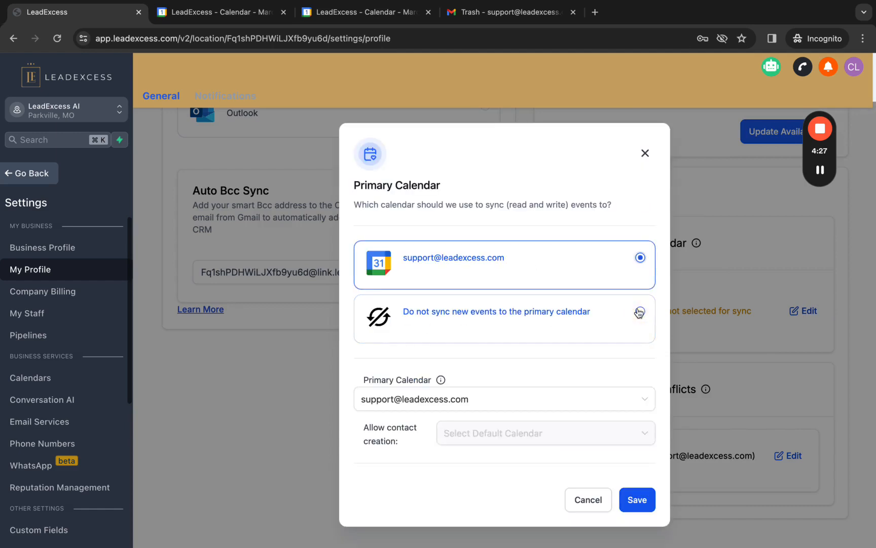
left_click(637, 502)
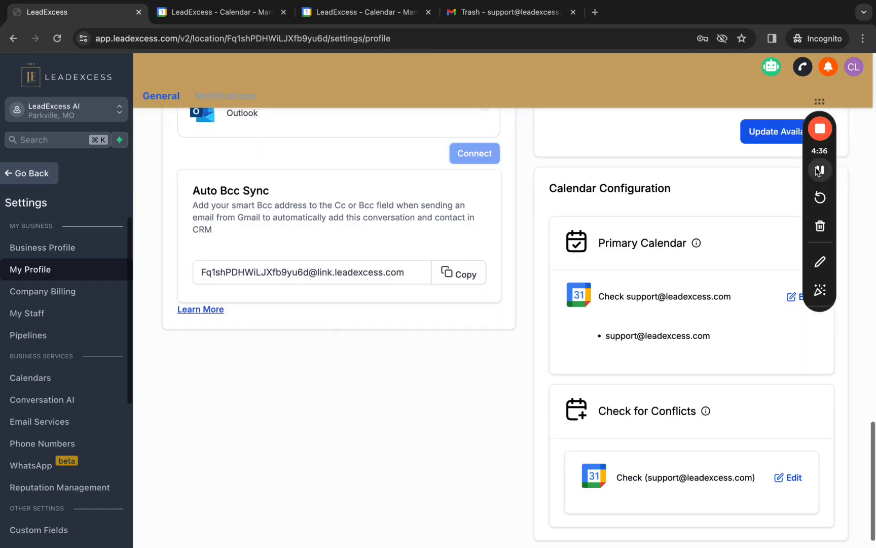
left_click(820, 170)
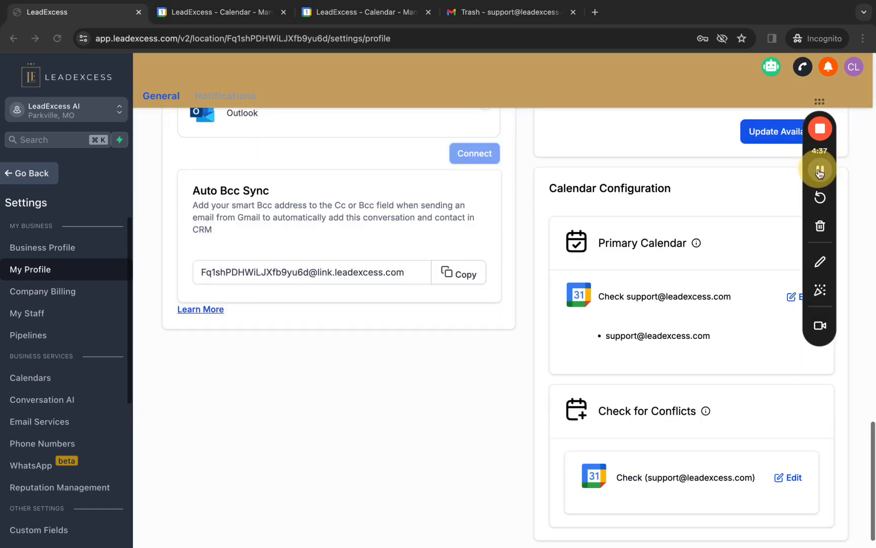
left_click(820, 171)
- Review which calendars can be checked for conflicts under Calendar Configuration, and close the options without changing them
scroll(783, 363, "down", 1)
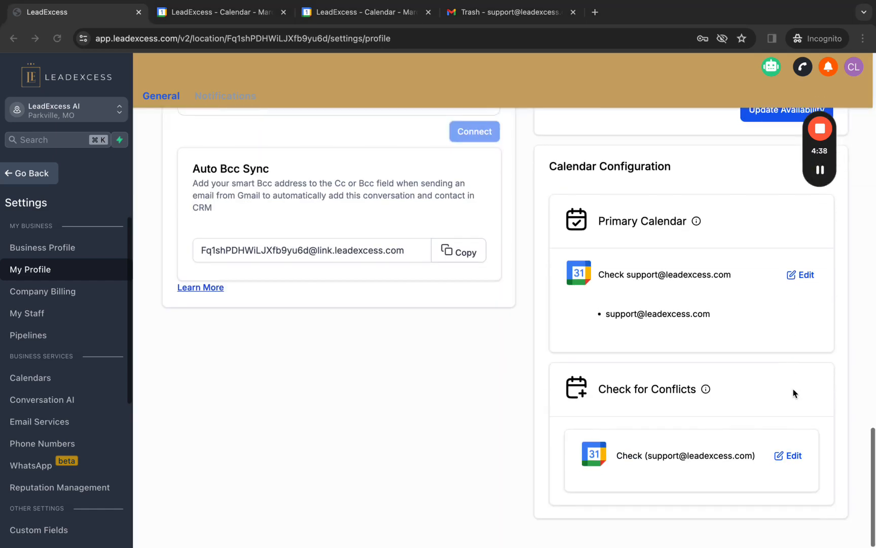
left_click(796, 457)
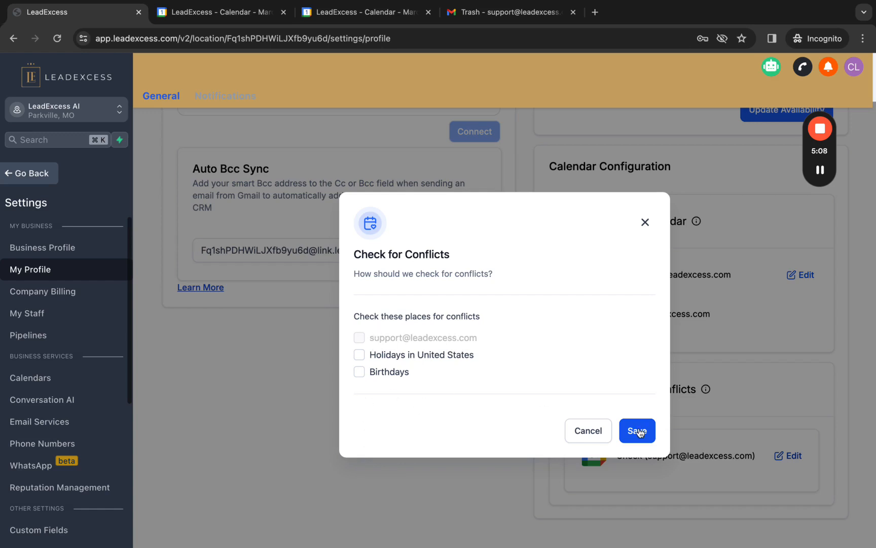
left_click(646, 223)
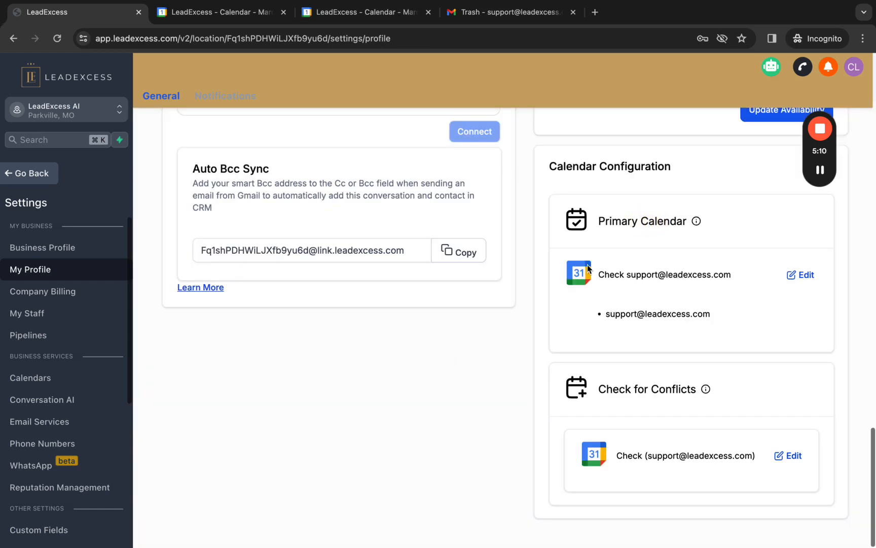
- Go to the Calendars settings and open the Client Relations Team's Consultations calendar for editing
scroll(552, 278, "up", 4)
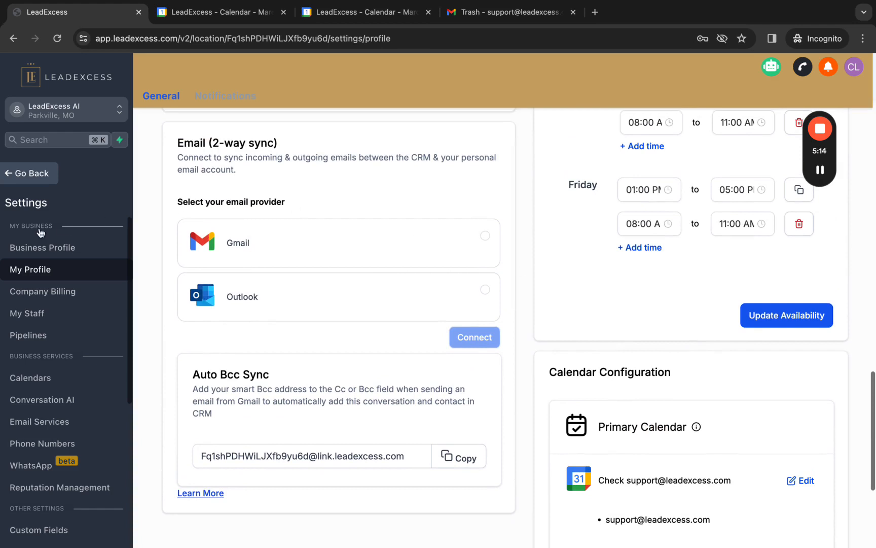
left_click(23, 376)
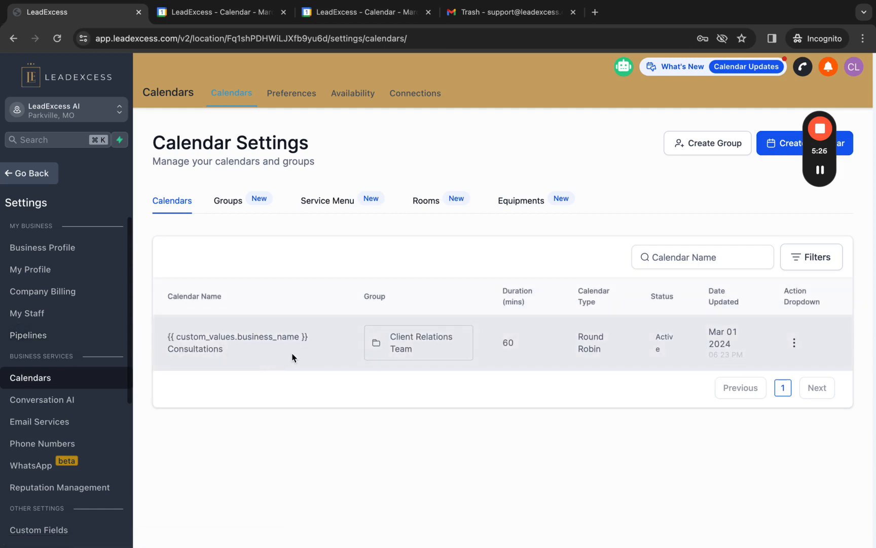
left_click(794, 343)
left_click(756, 367)
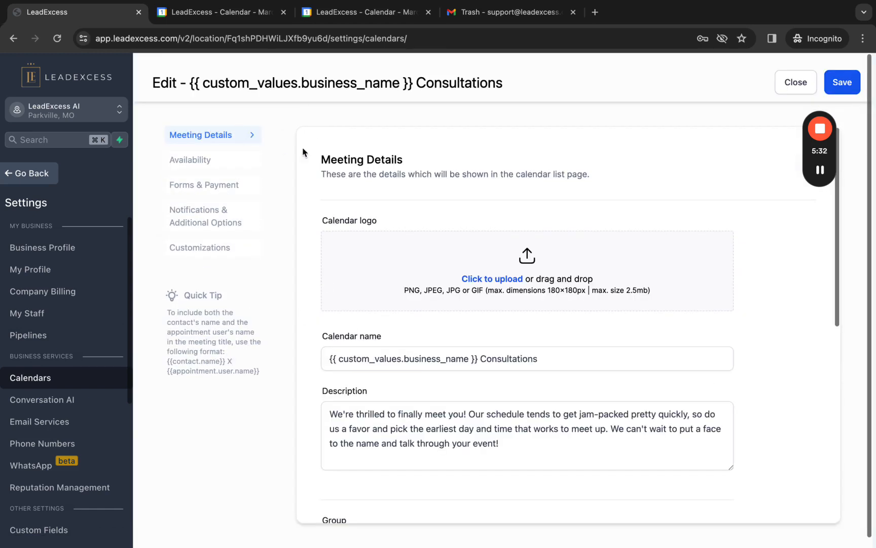
- Add the new user as a second team member under the Consultations calendar's Appointment Distribution and check their meeting location
scroll(323, 320, "down", 10)
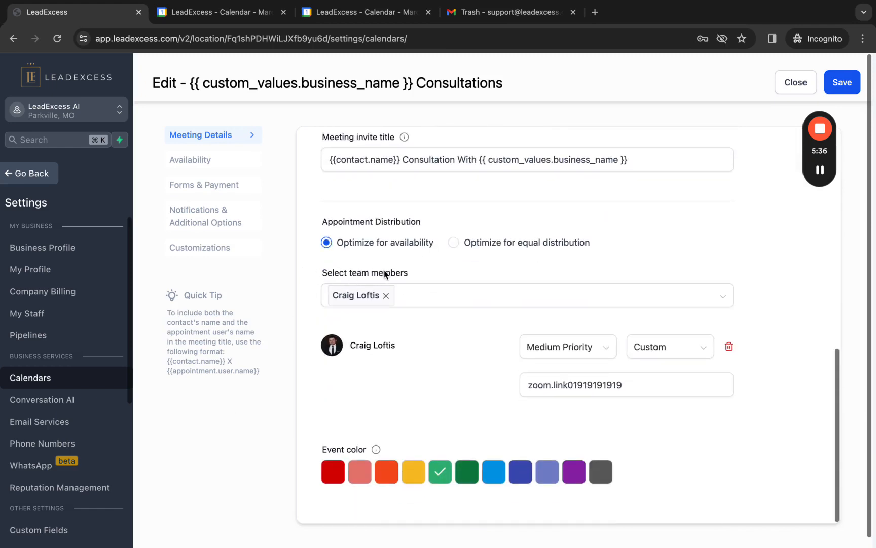
left_click(431, 295)
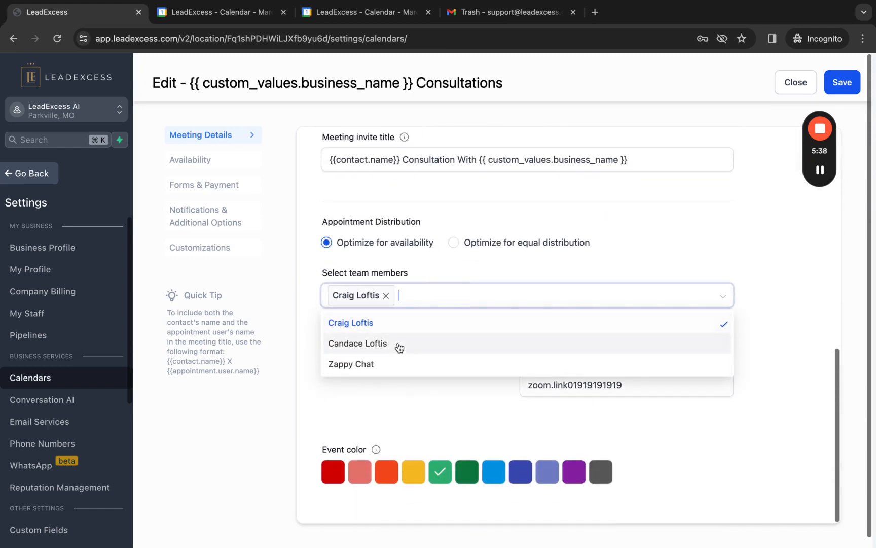
left_click(399, 346)
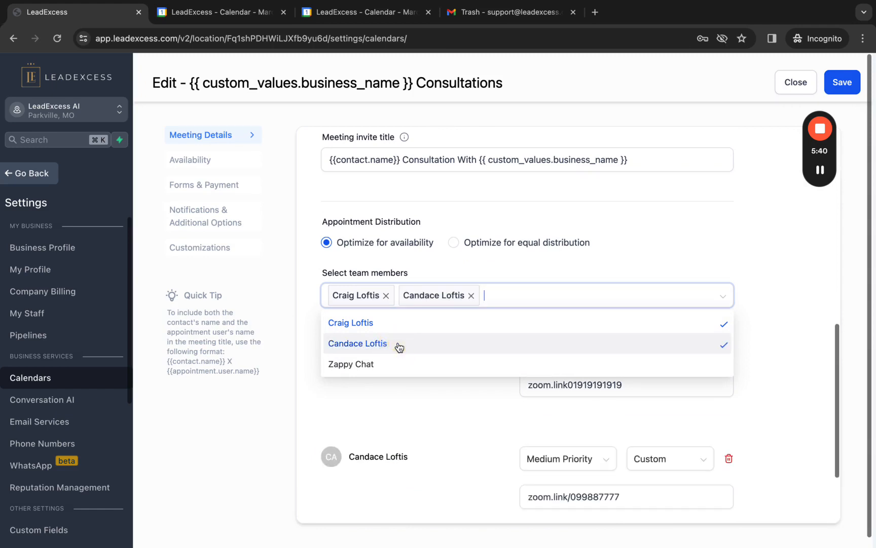
left_click(310, 382)
scroll(439, 376, "down", 2)
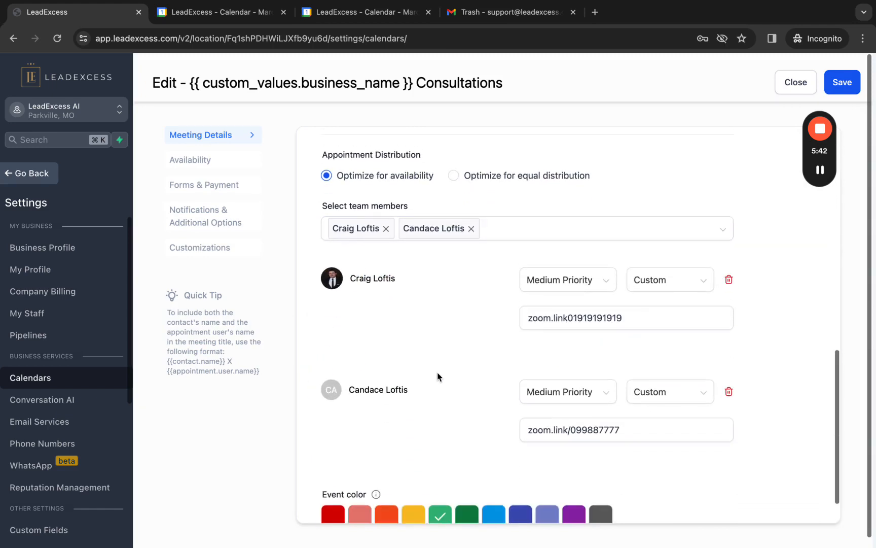
scroll(478, 334, "down", 1)
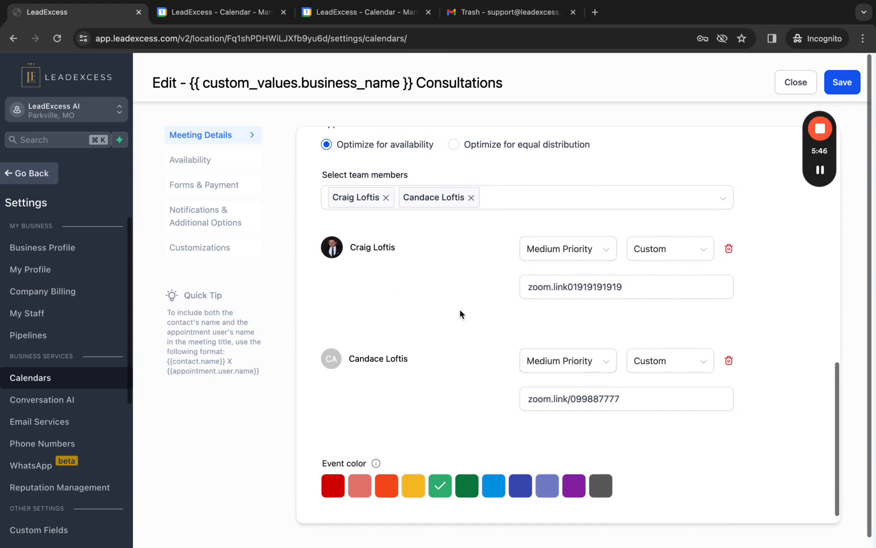
- Set the first team member to High Priority and the newly added second member to Low Priority in the Consultations calendar's Appointment Distribution
scroll(460, 313, "up", 1)
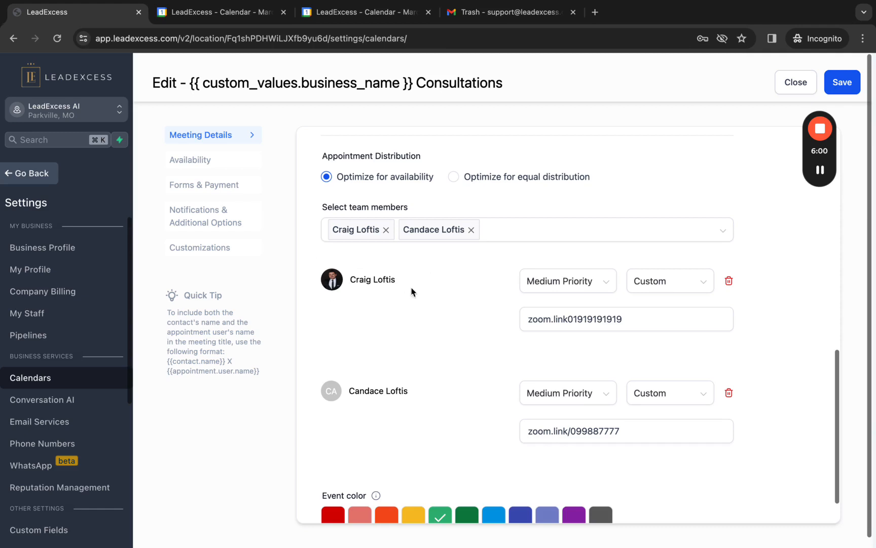
left_click(541, 281)
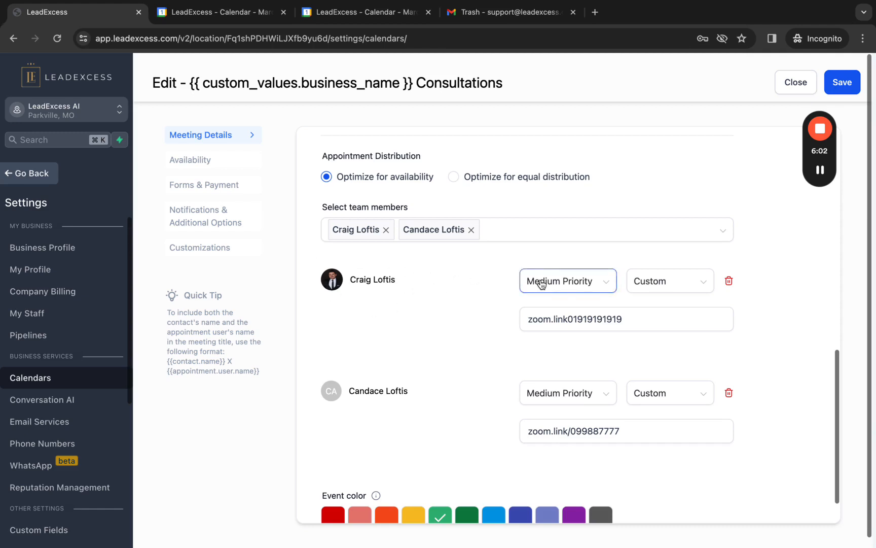
left_click(546, 310)
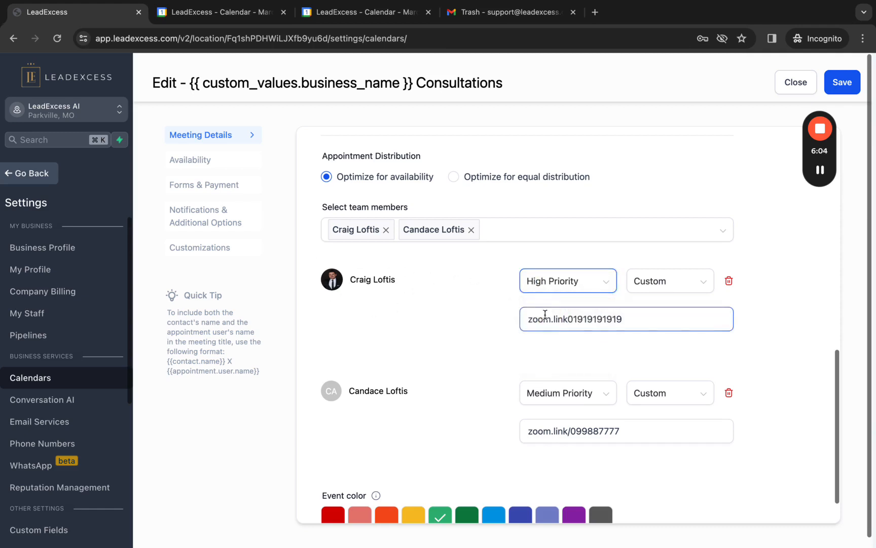
left_click(543, 386)
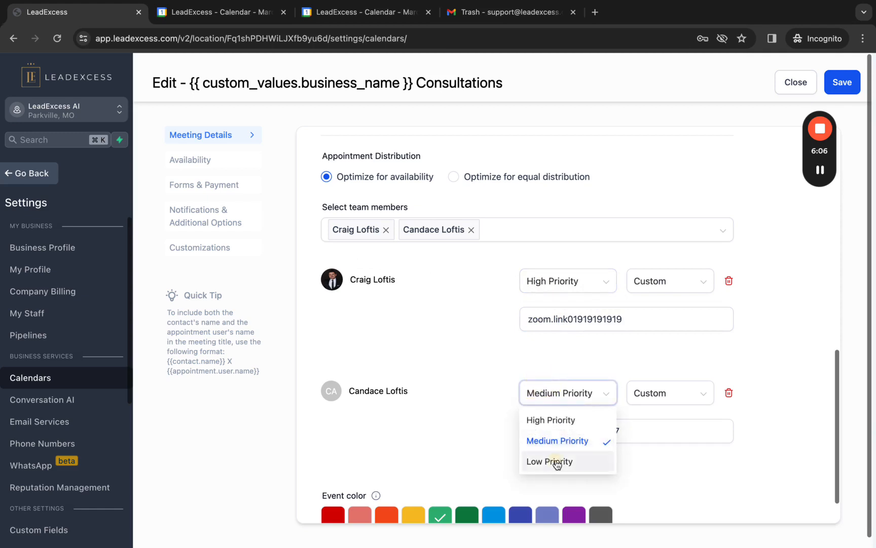
left_click(557, 462)
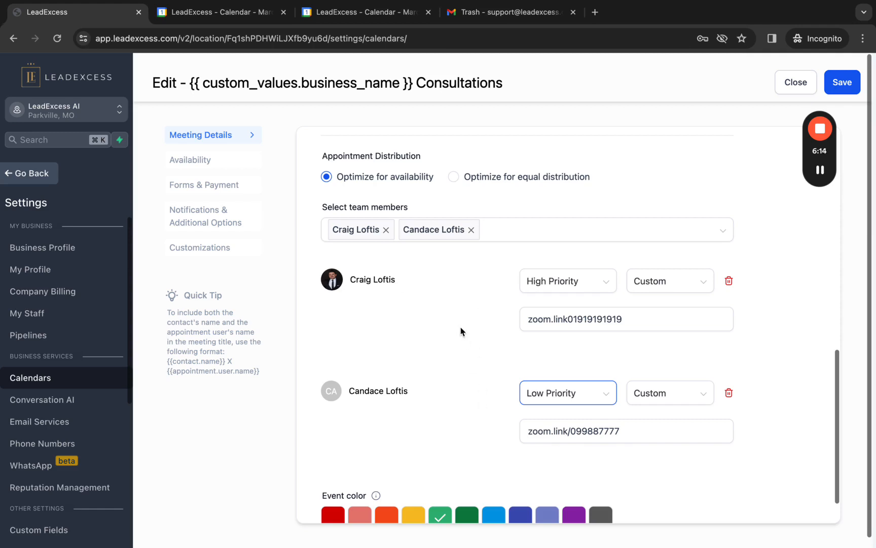
- Restore both team members of the Consultations calendar to Medium Priority
left_click(559, 281)
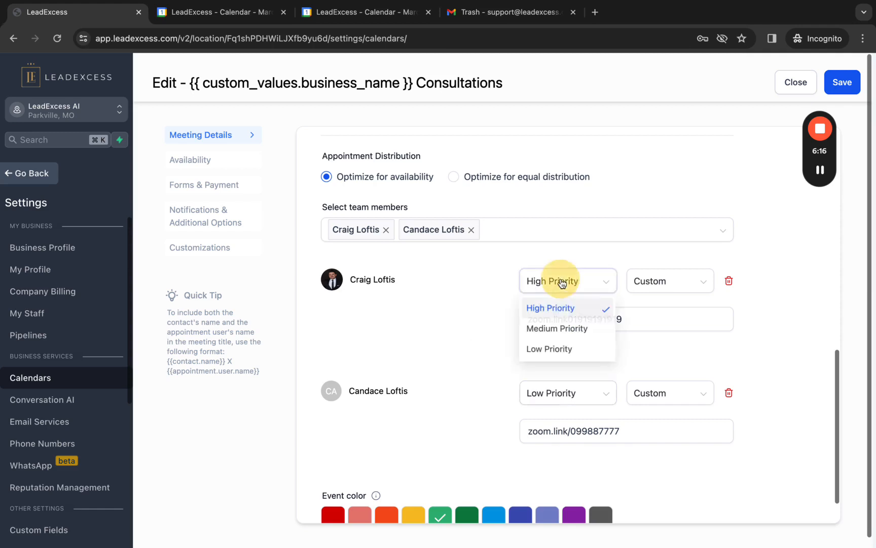
left_click(559, 328)
left_click(558, 393)
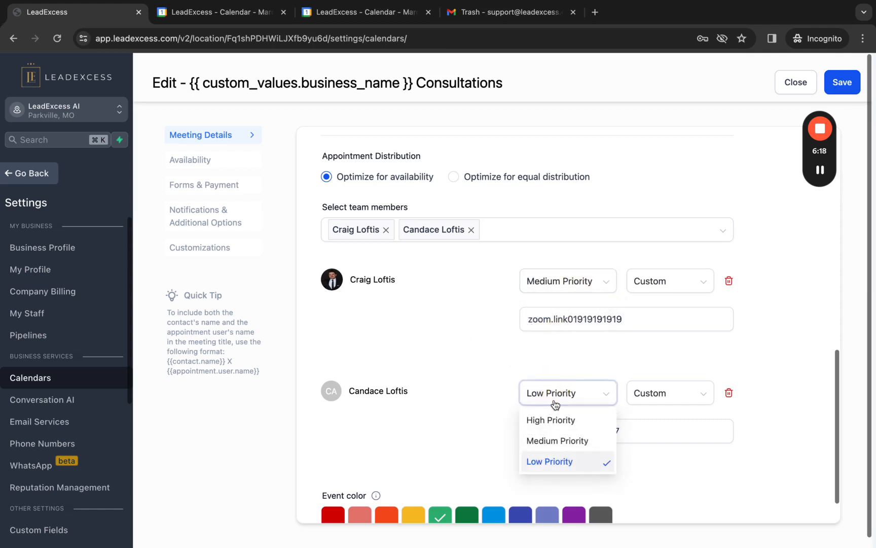
left_click(554, 440)
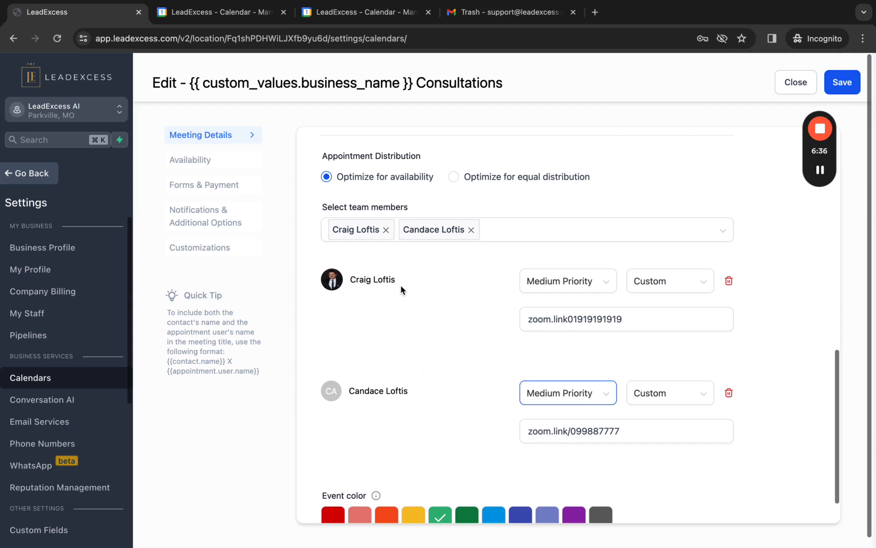
- Switch Appointment Distribution to Optimize for equal distribution to compare the member options, and return it to Optimize for availability
left_click(454, 177)
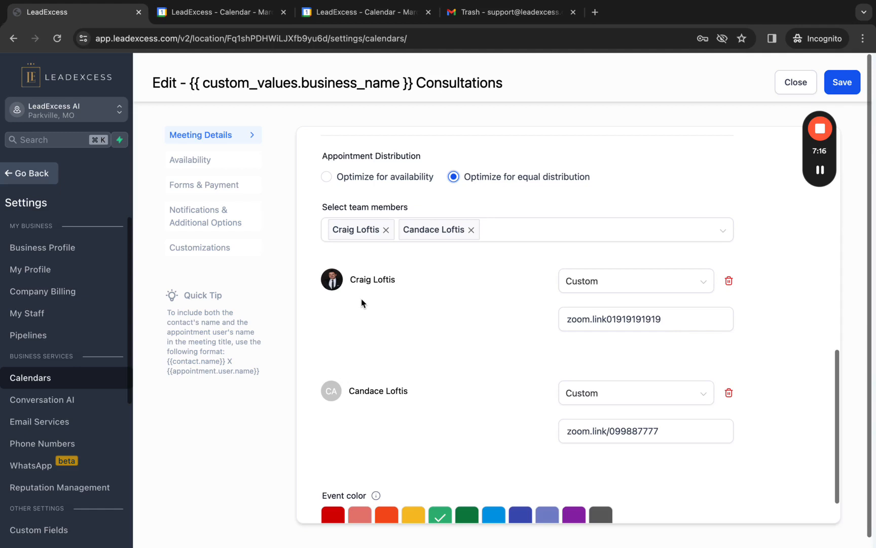
left_click(339, 178)
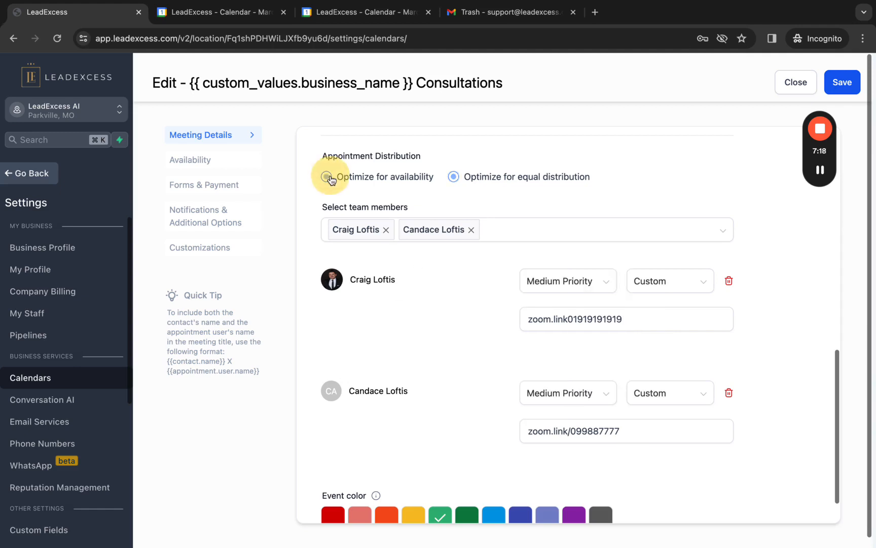